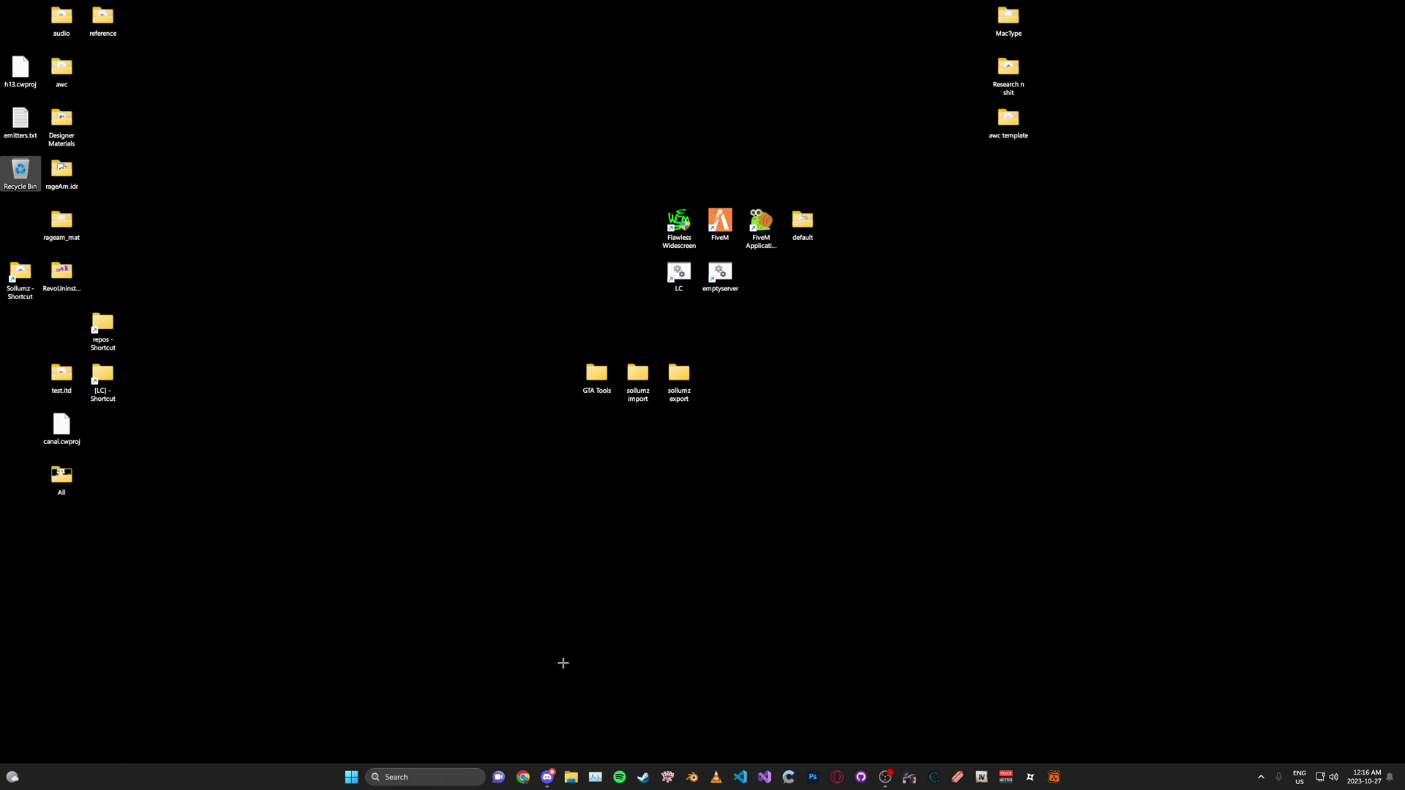
# Download CodeWalker30_dev45.zip from Discord's #releases channel, then minimize Discord
pyautogui.click(547, 777)
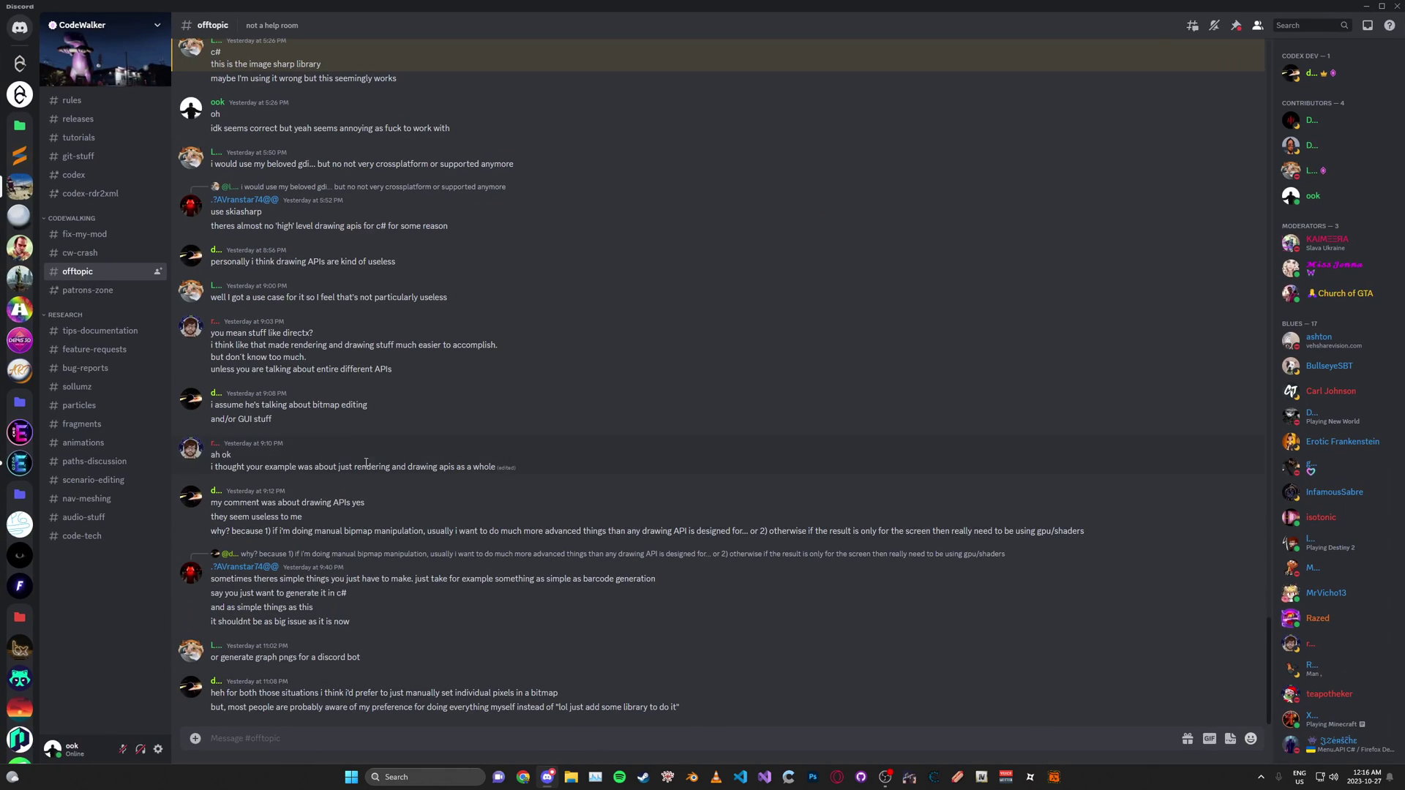
pyautogui.click(84, 119)
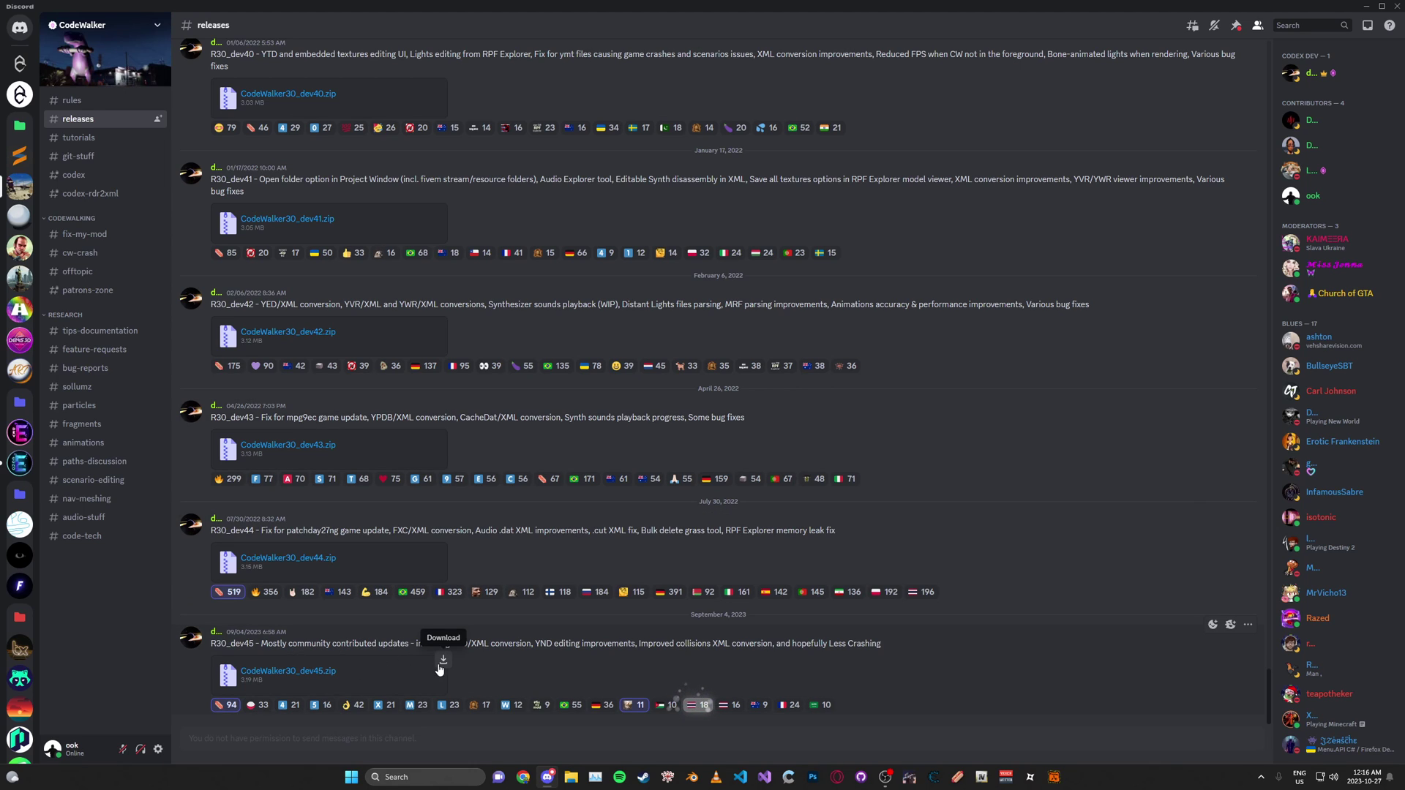
pyautogui.click(439, 670)
pyautogui.click(701, 431)
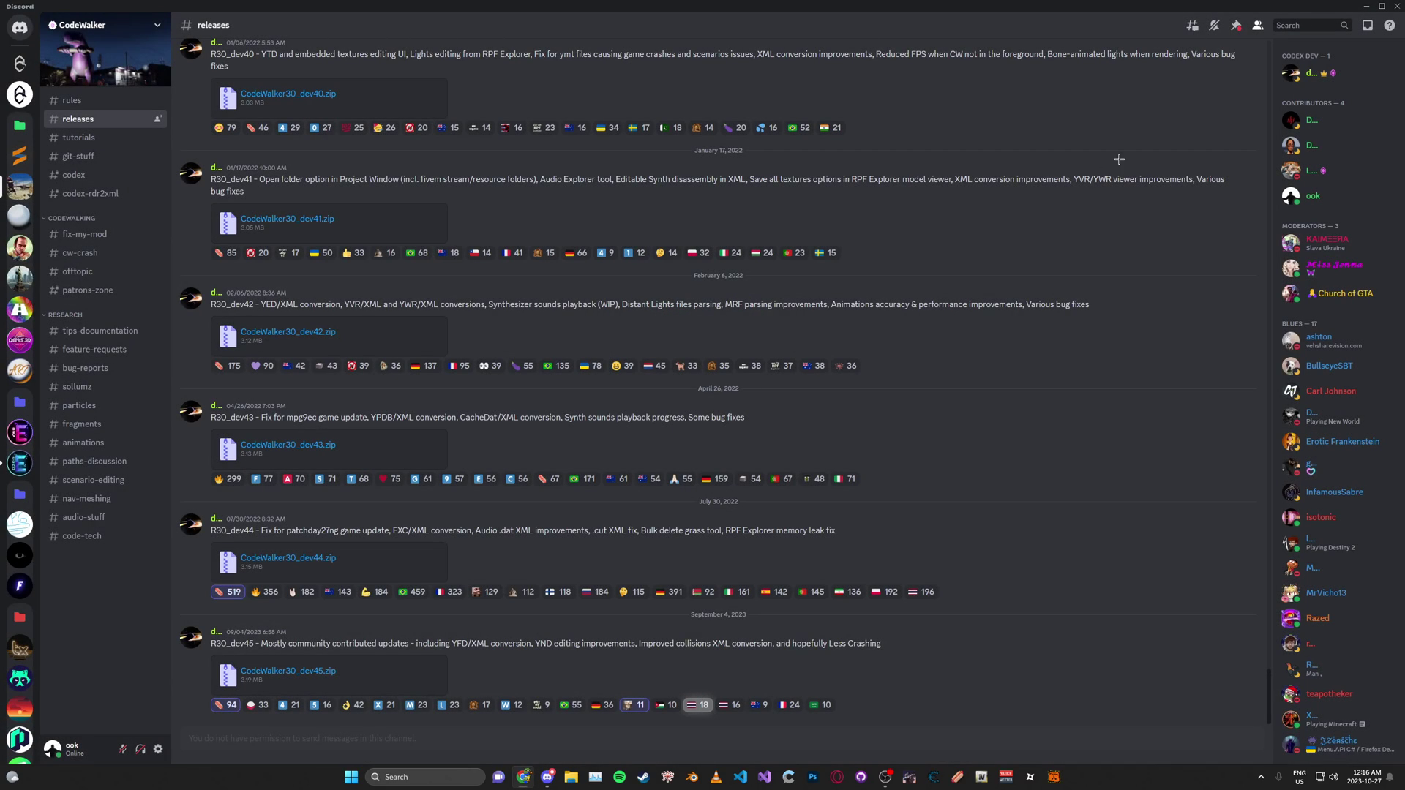
pyautogui.click(1365, 6)
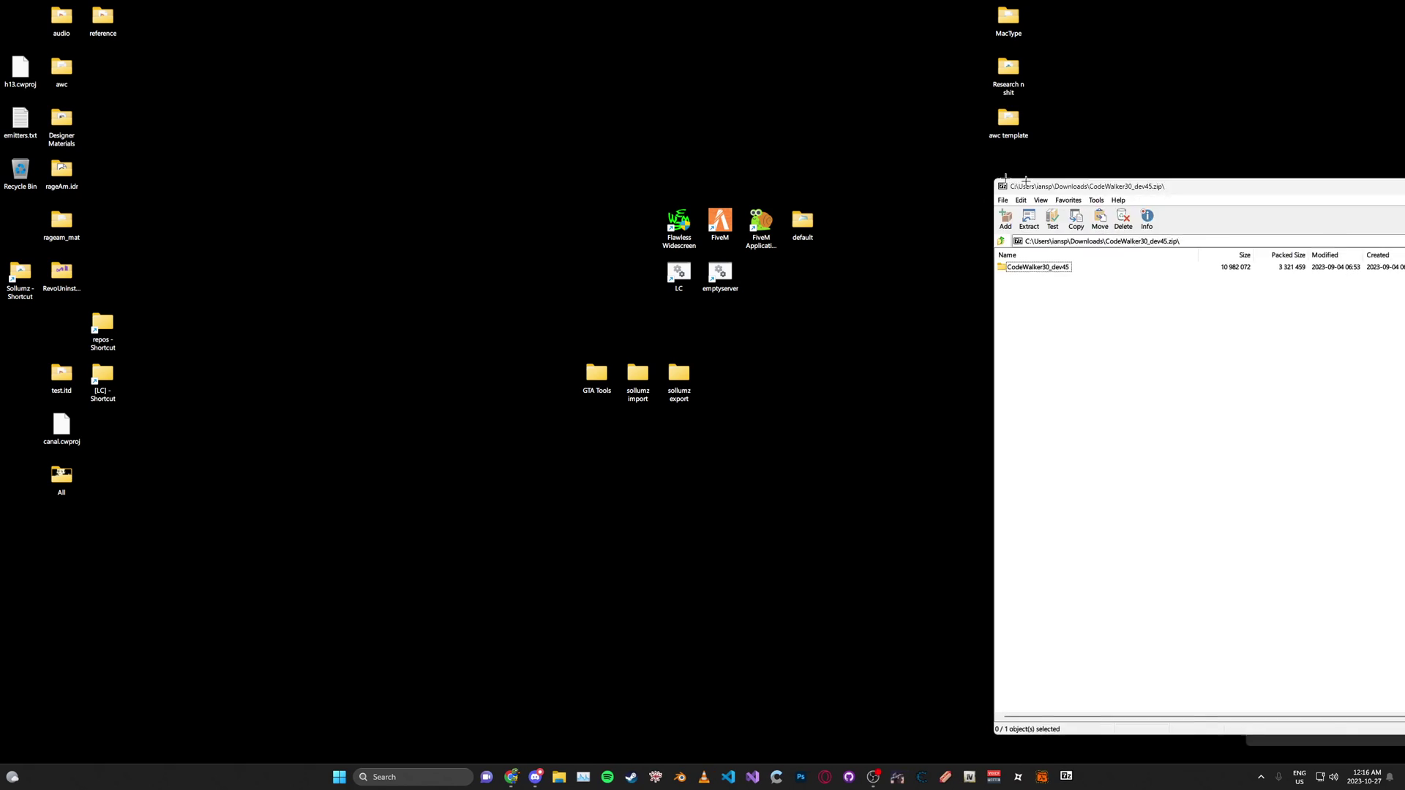
# Drag the CodeWalker30_dev45 folder out of the zip onto the desktop and close 7-Zip
pyautogui.moveTo(1039, 188); pyautogui.dragTo(665, 108)
pyautogui.moveTo(641, 185); pyautogui.dragTo(472, 176)
pyautogui.moveTo(695, 101); pyautogui.dragTo(354, 101)
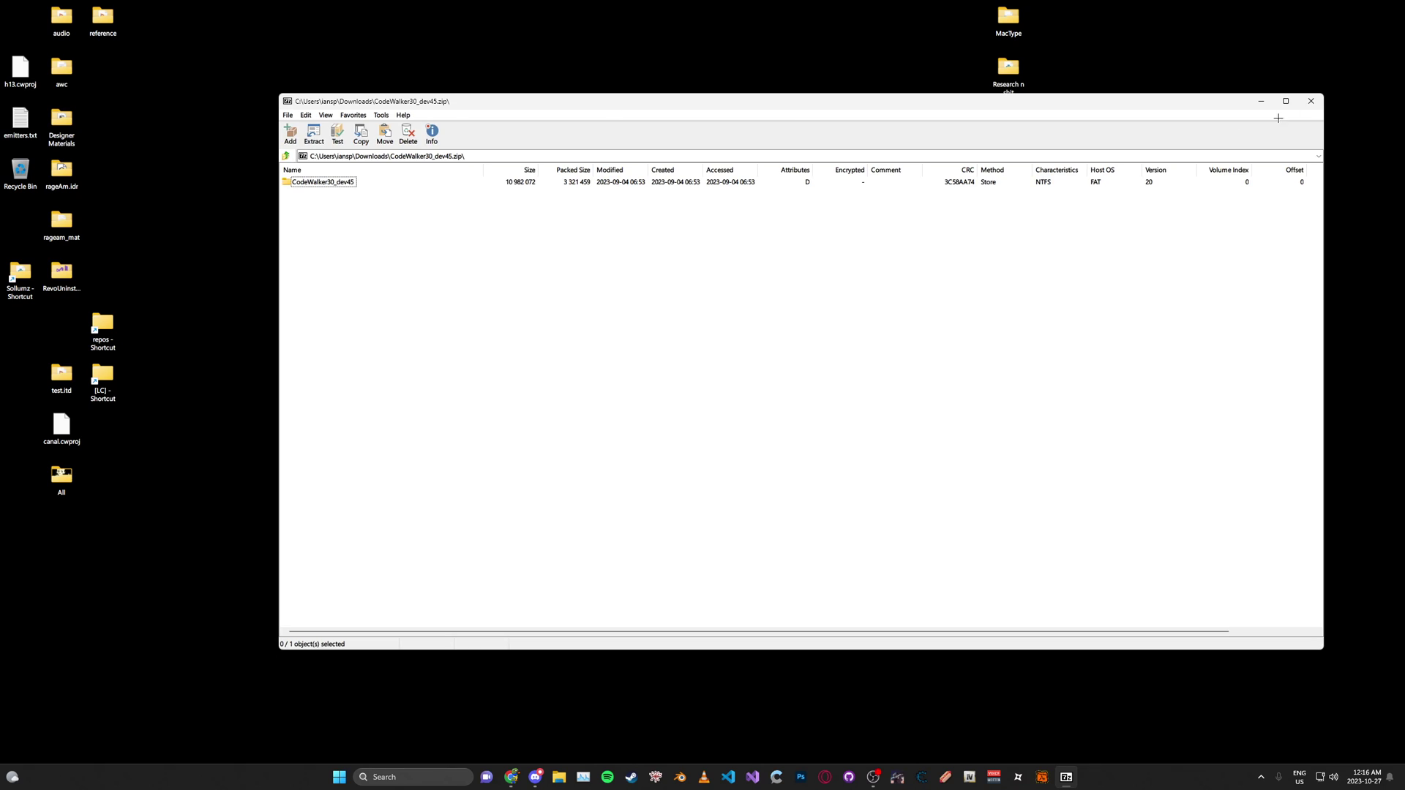
pyautogui.click(1311, 101)
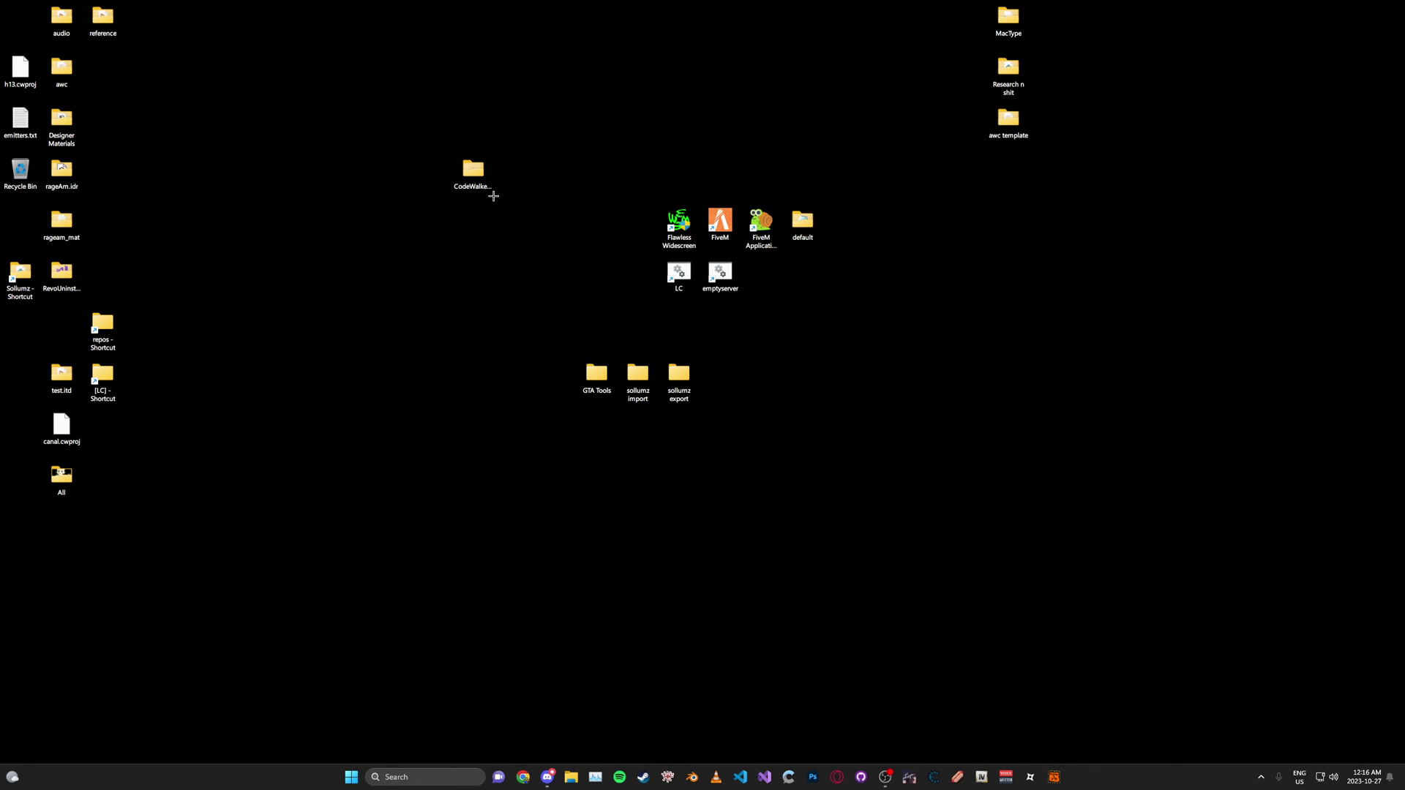
# Open the CodeWalker30_dev45 folder and run CodeWalker.exe
pyautogui.doubleClick(493, 196)
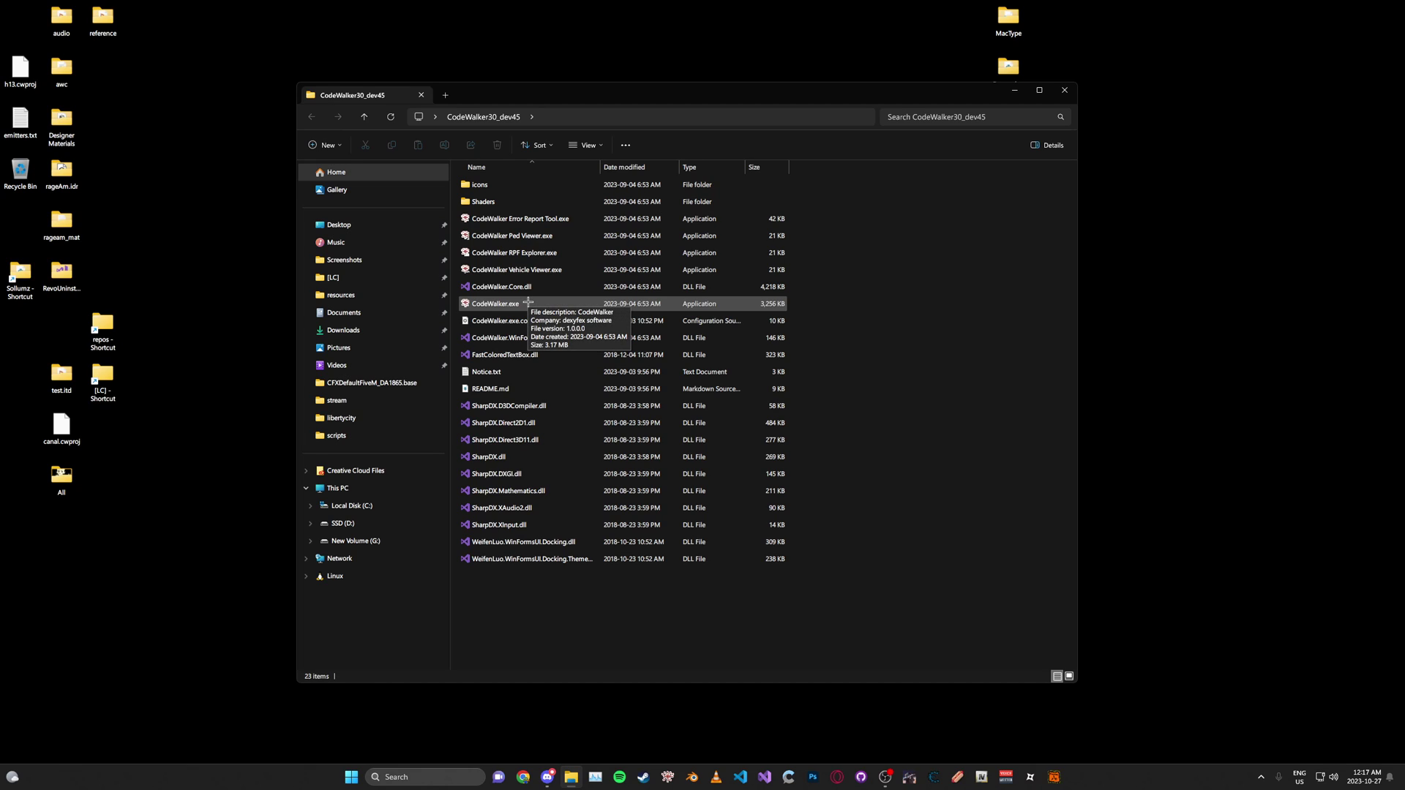
pyautogui.click(528, 302)
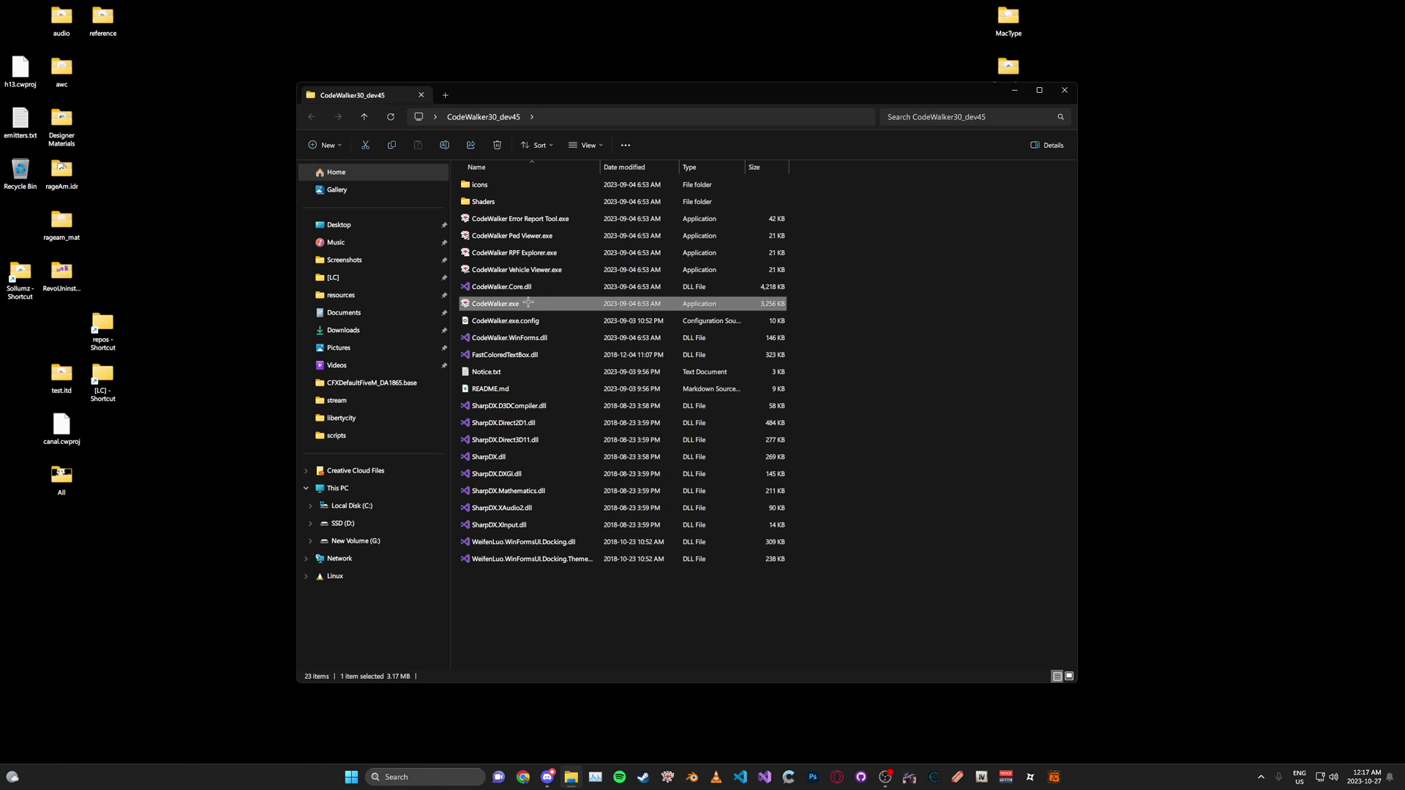
pyautogui.doubleClick(527, 302)
# Accept the detected GTA V folder D:\SteamLibrary\steamapps\common\Grand Theft Auto V and confirm the success message
pyautogui.click(740, 433)
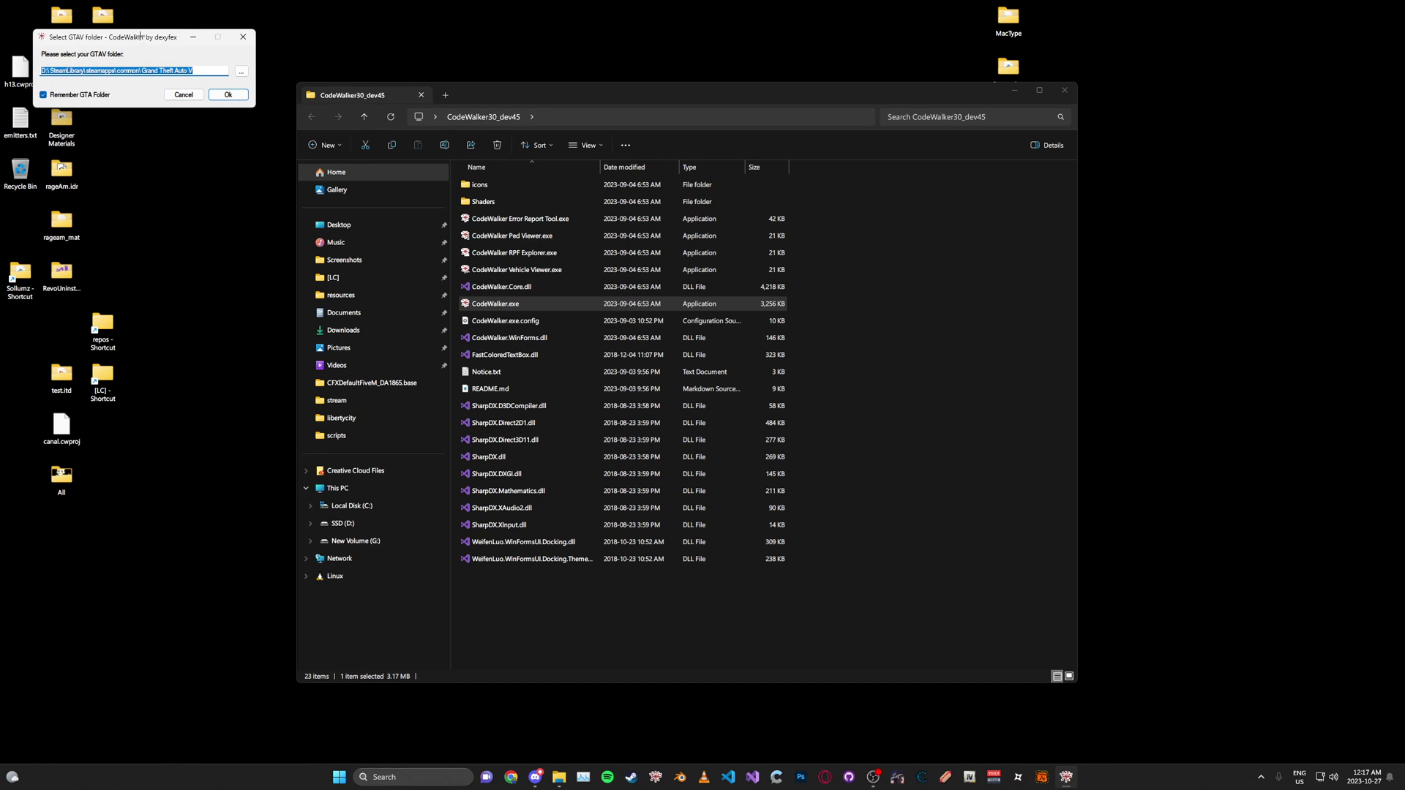
pyautogui.moveTo(141, 36); pyautogui.dragTo(892, 311)
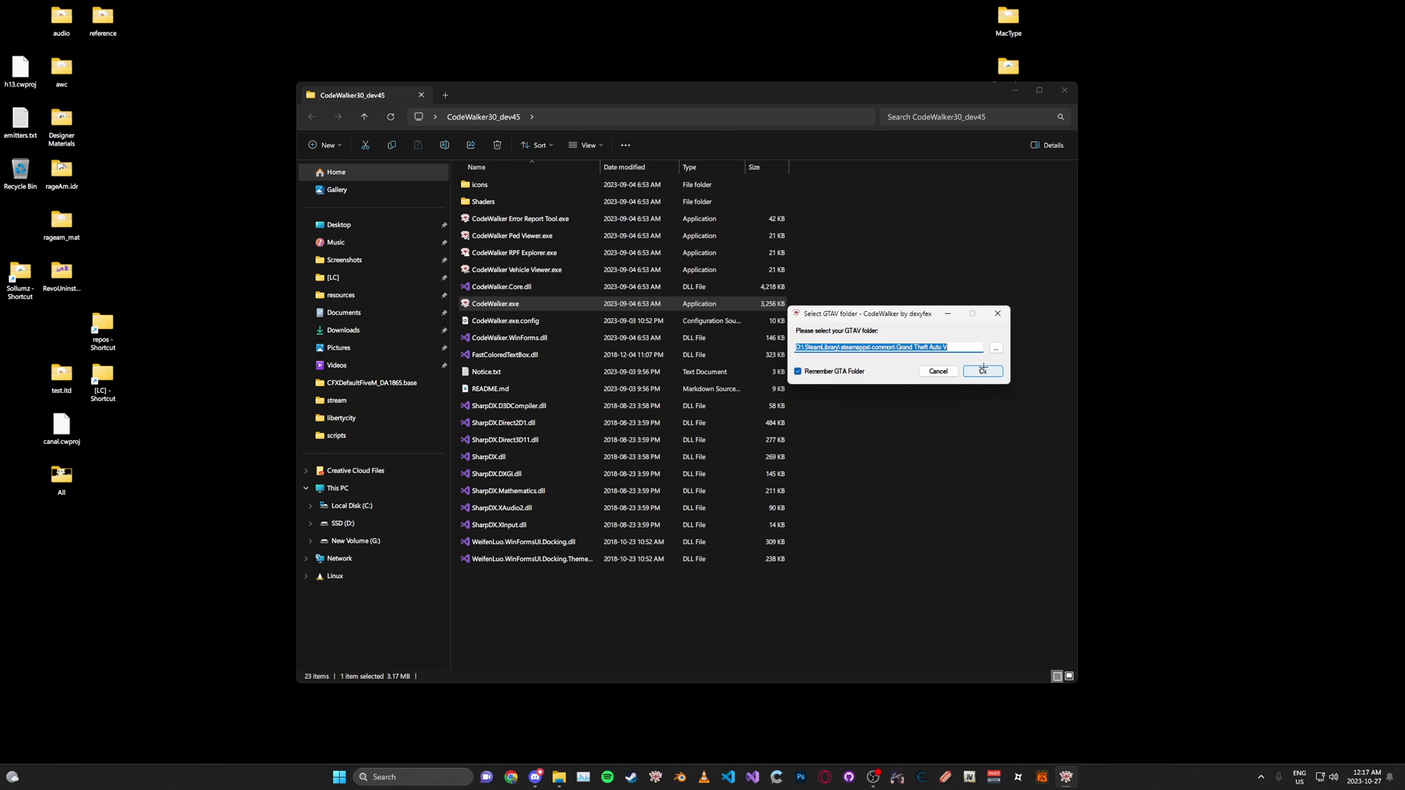
pyautogui.click(982, 371)
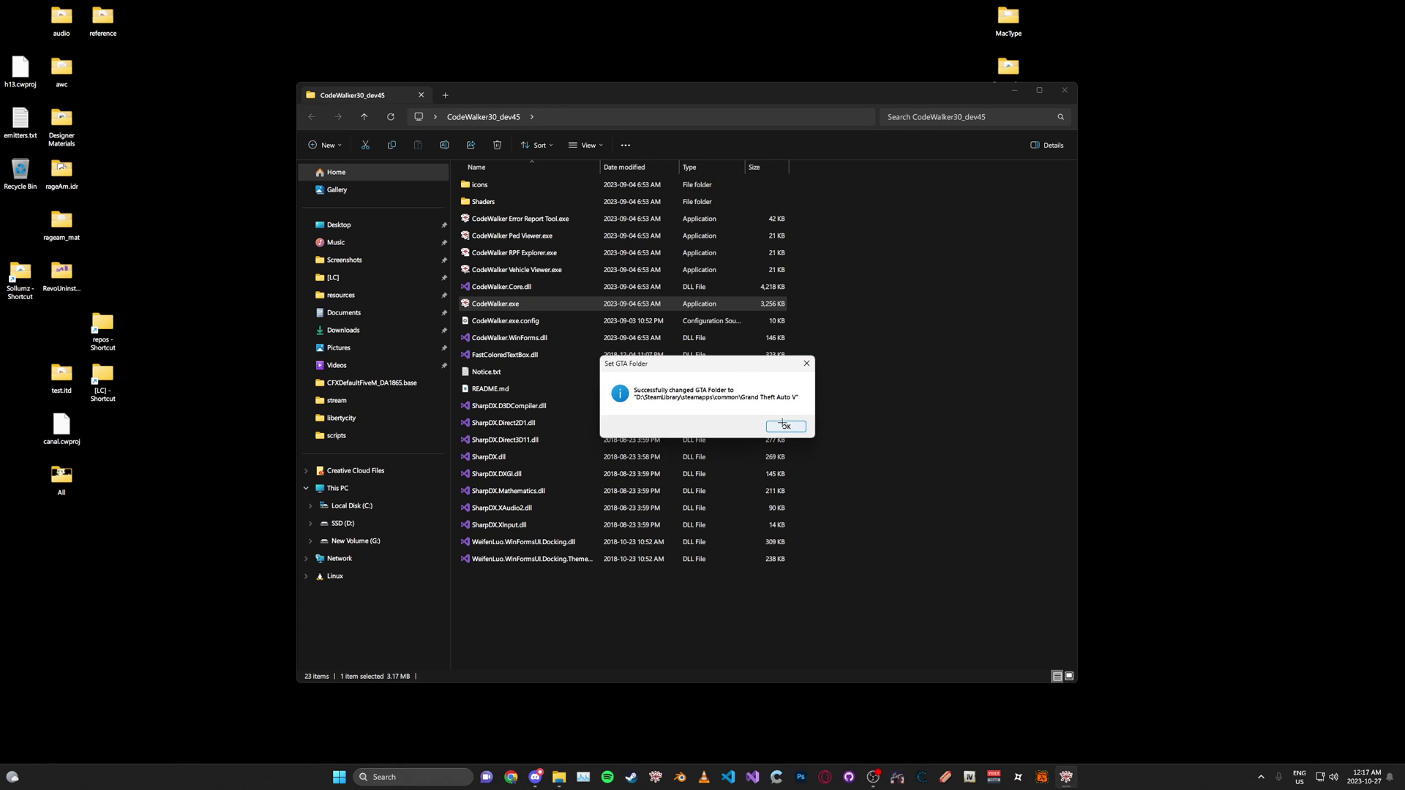
pyautogui.click(786, 427)
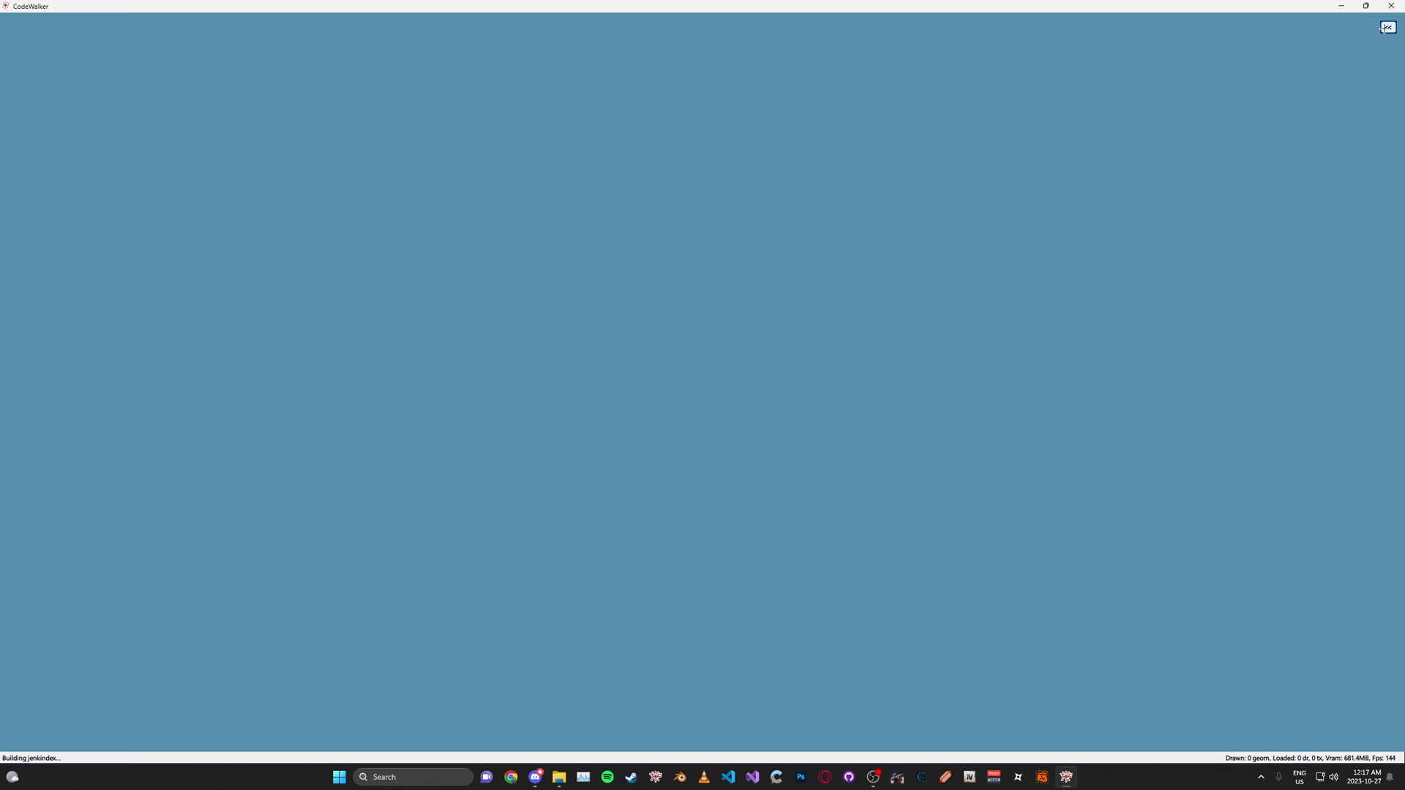
pyautogui.click(1388, 28)
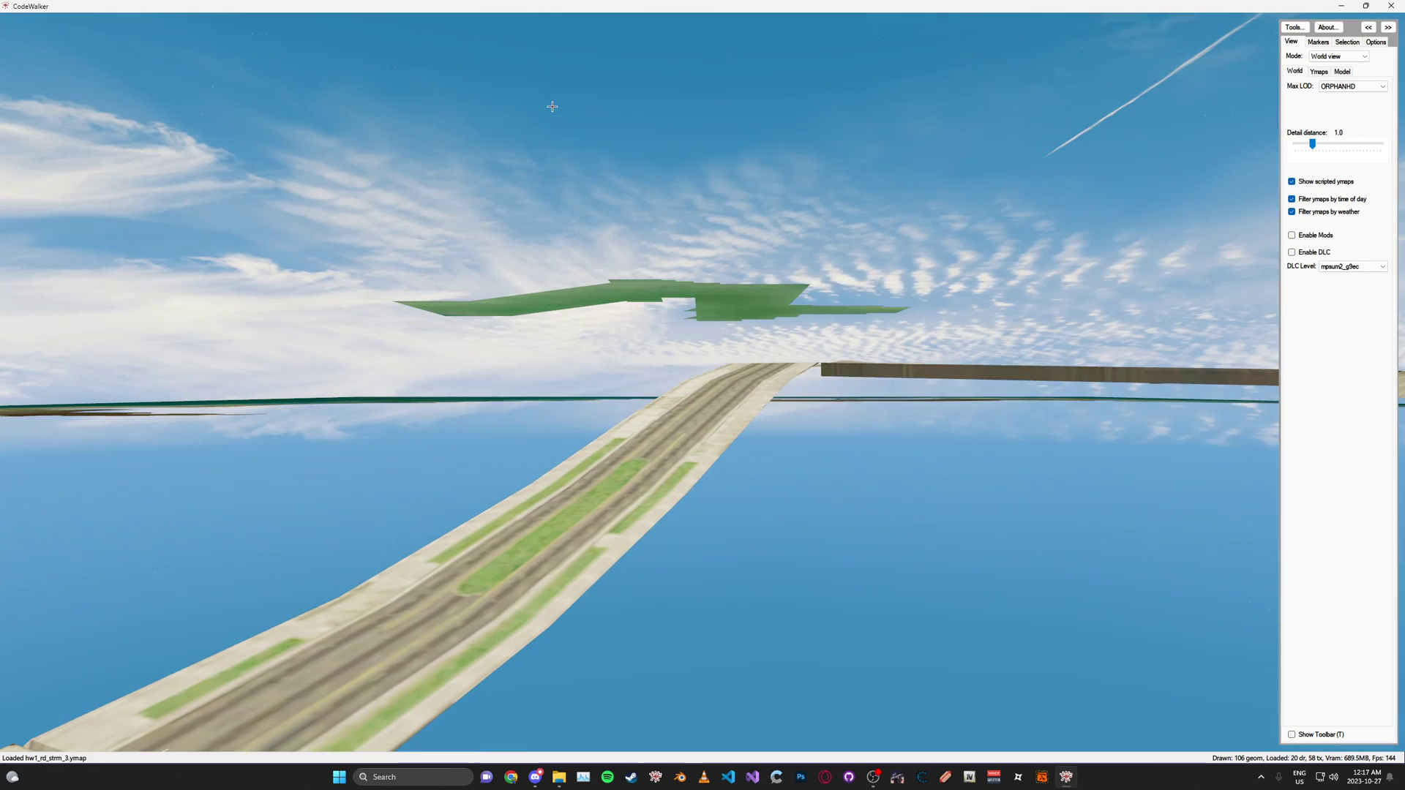
# Open the world viewer's settings side panel and show the toolbar with T
pyautogui.press('t')
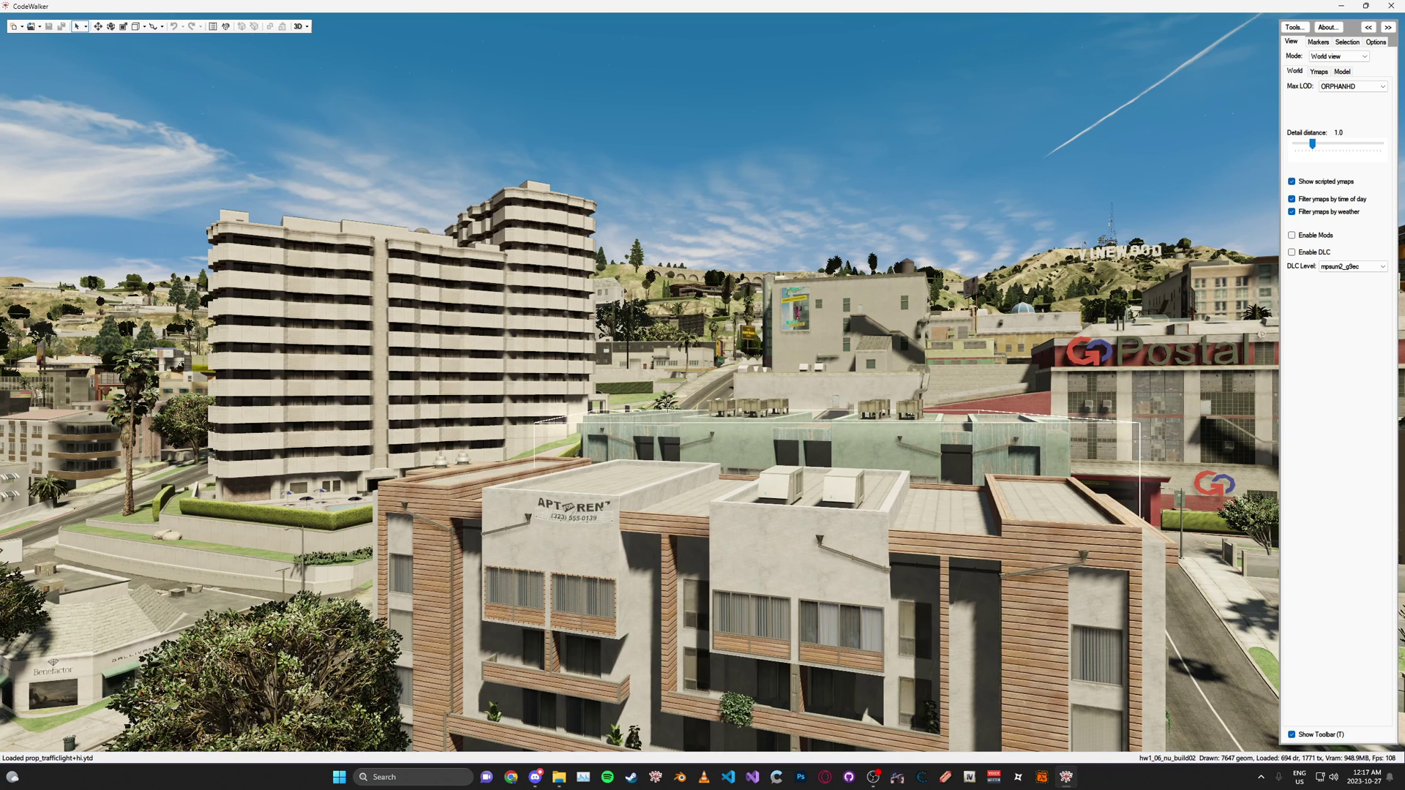
# Fly the camera around downtown and back to the apartment block
pyautogui.click(97, 30)
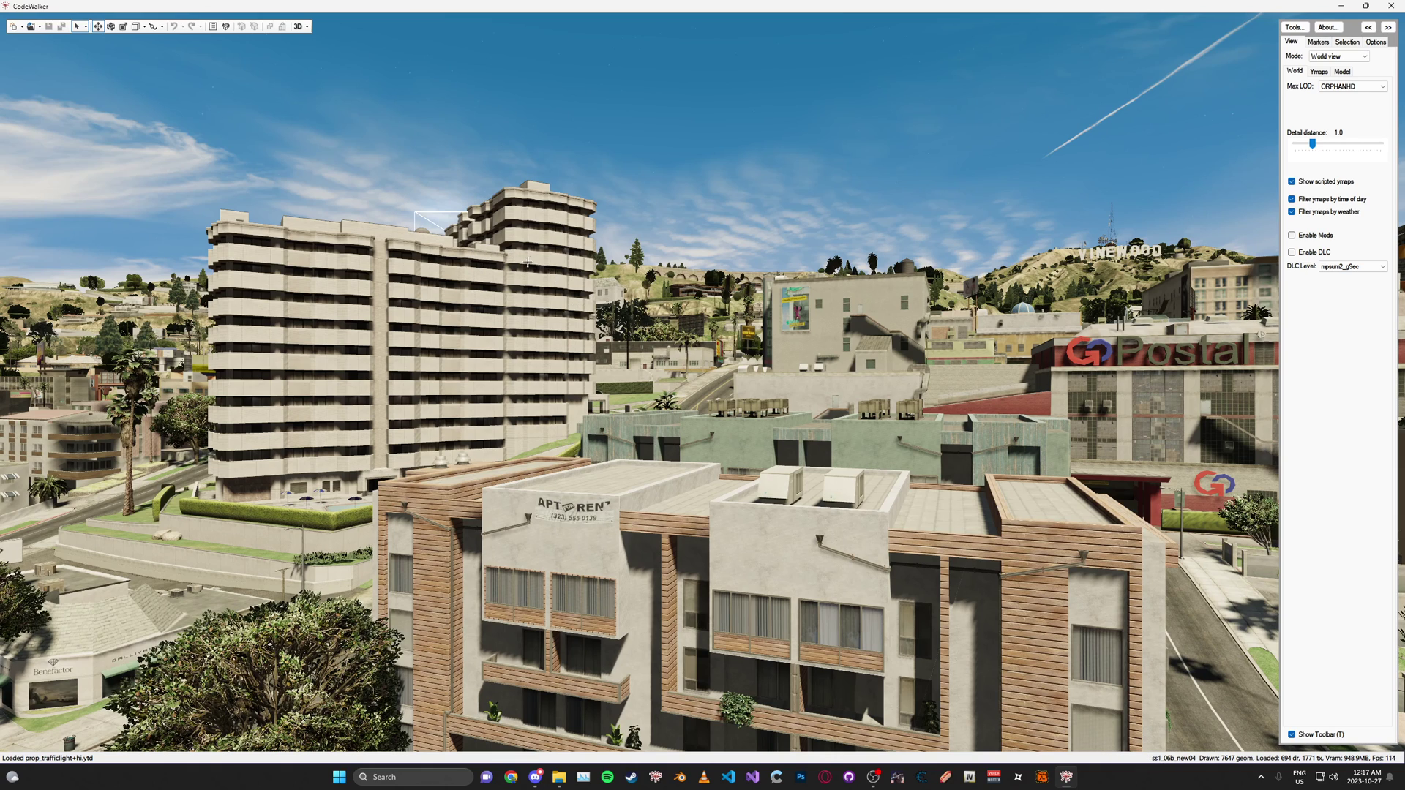
pyautogui.moveTo(460, 265); pyautogui.dragTo(482, 290)
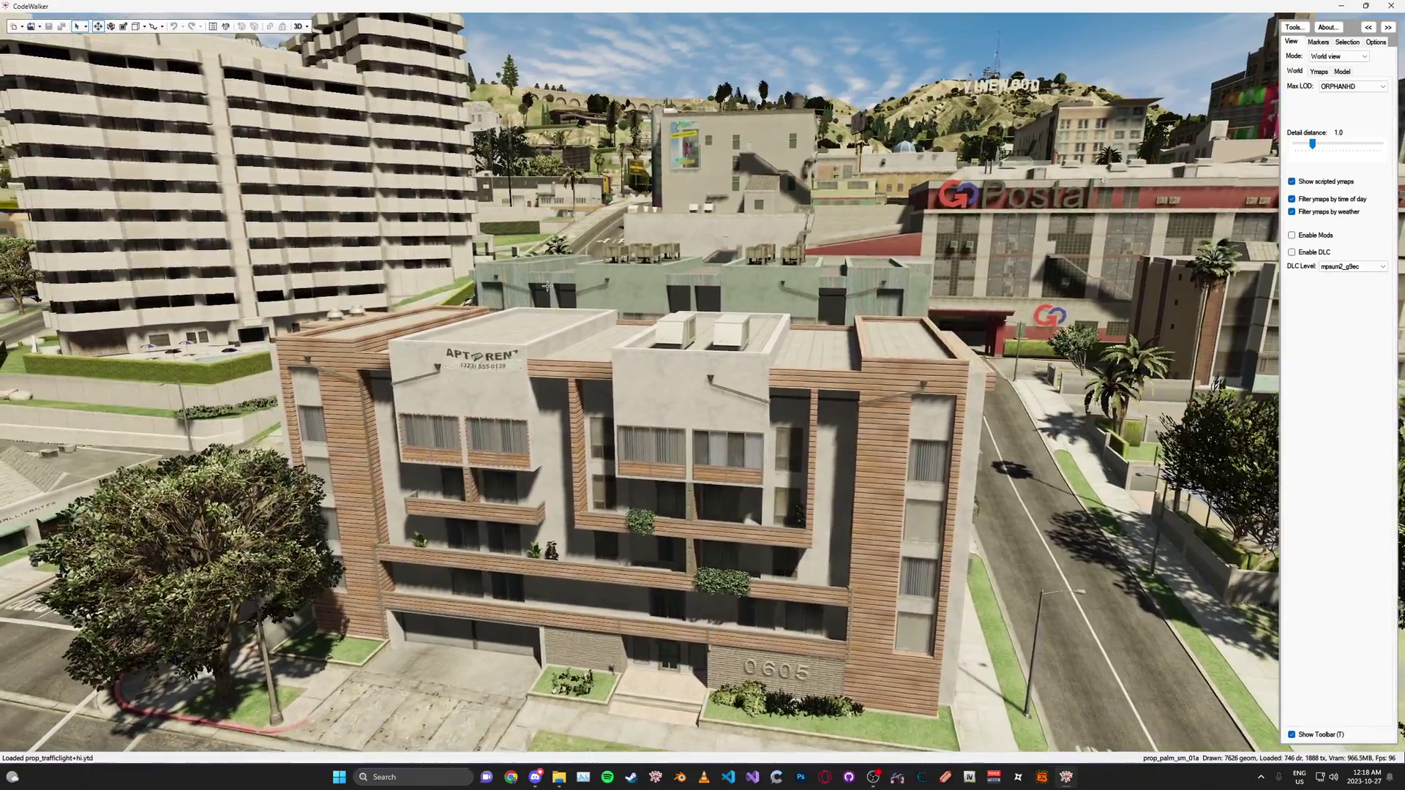
pyautogui.press('s')
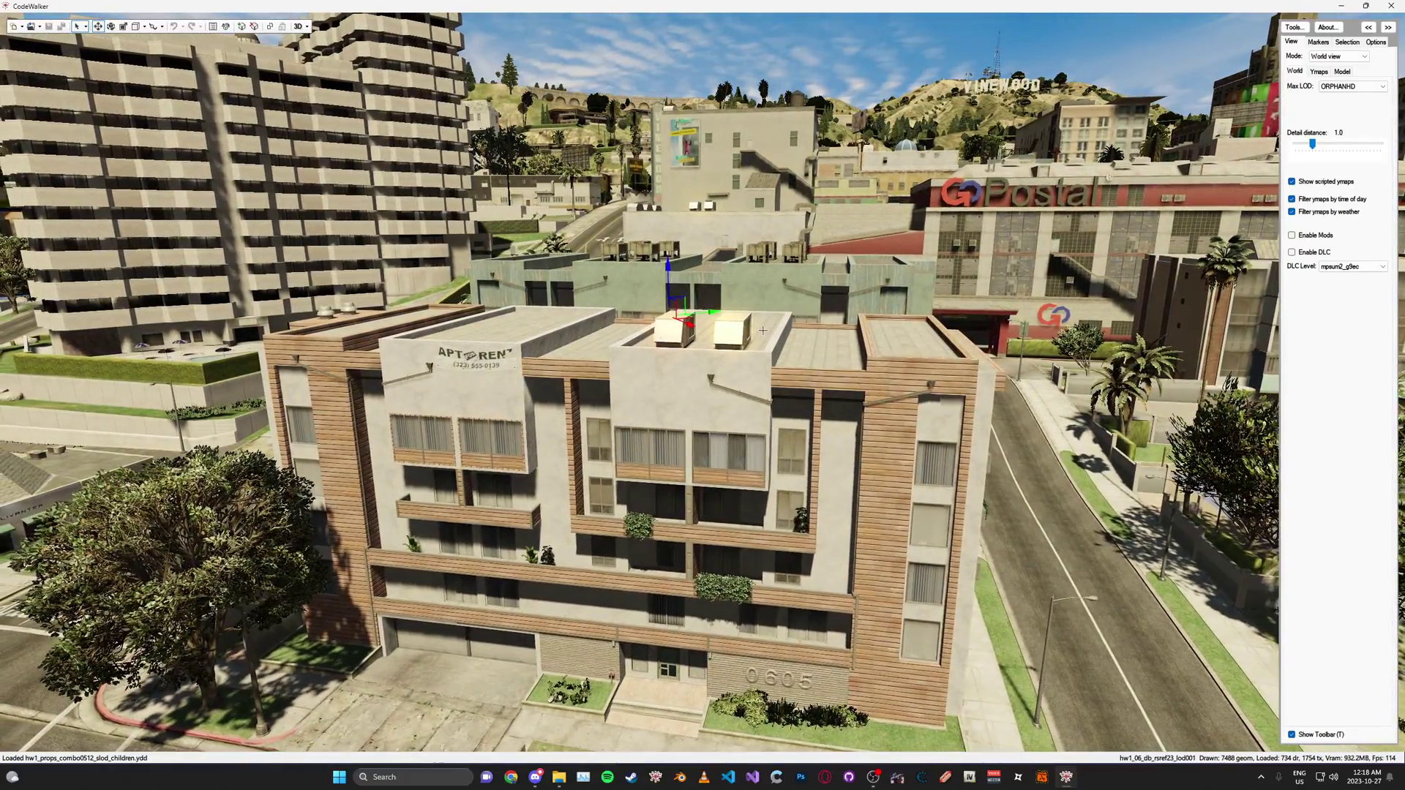
pyautogui.moveTo(761, 330); pyautogui.dragTo(801, 320)
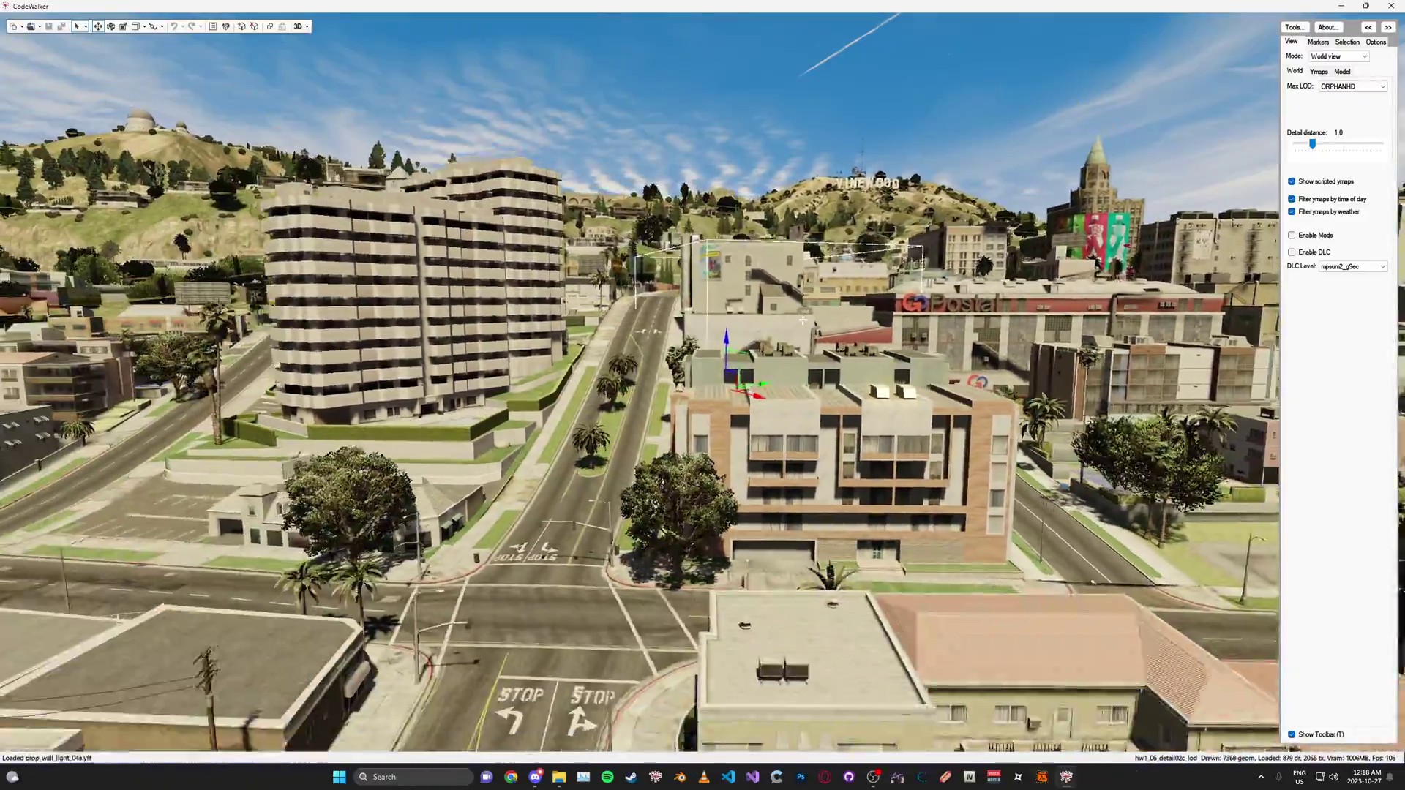
pyautogui.moveTo(802, 319); pyautogui.dragTo(856, 332)
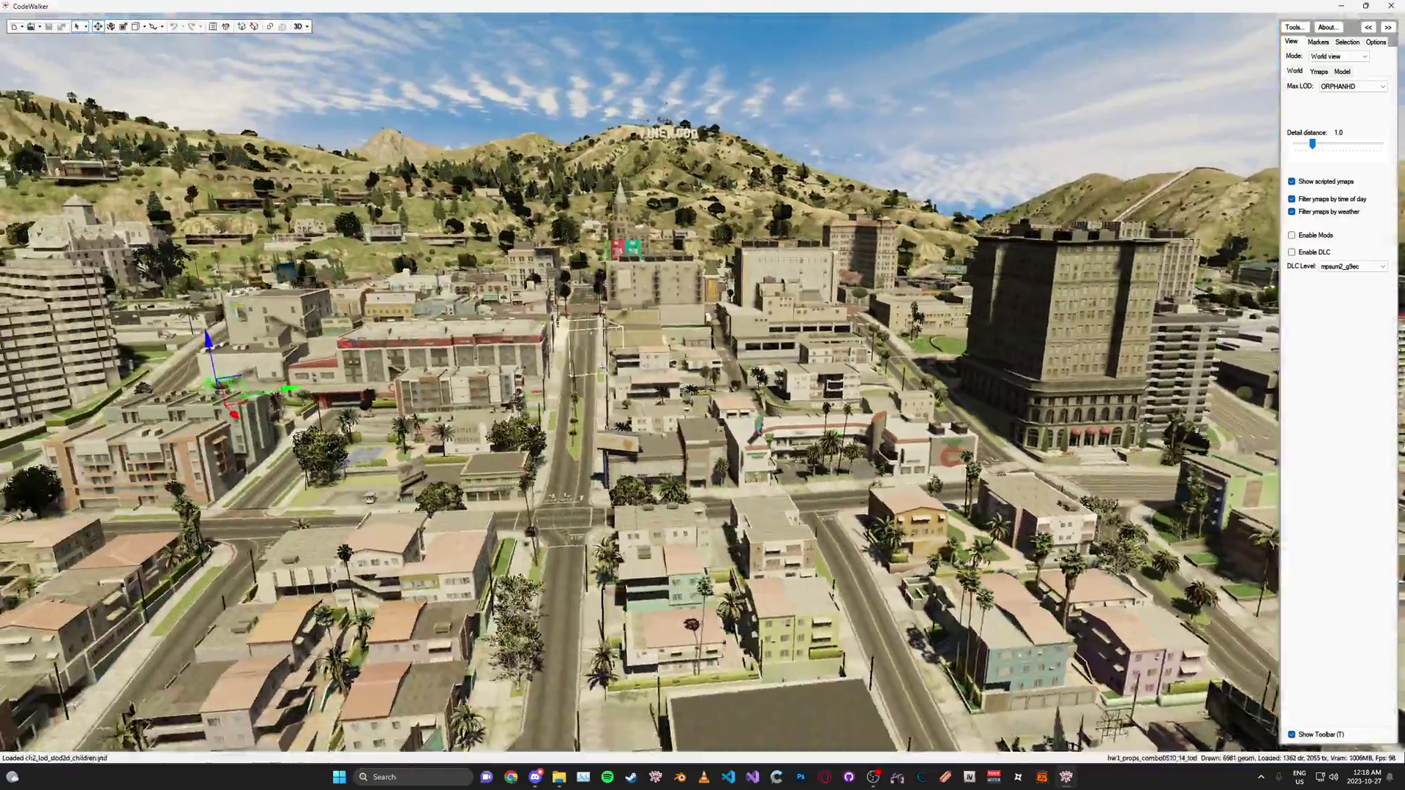
pyautogui.press('w')
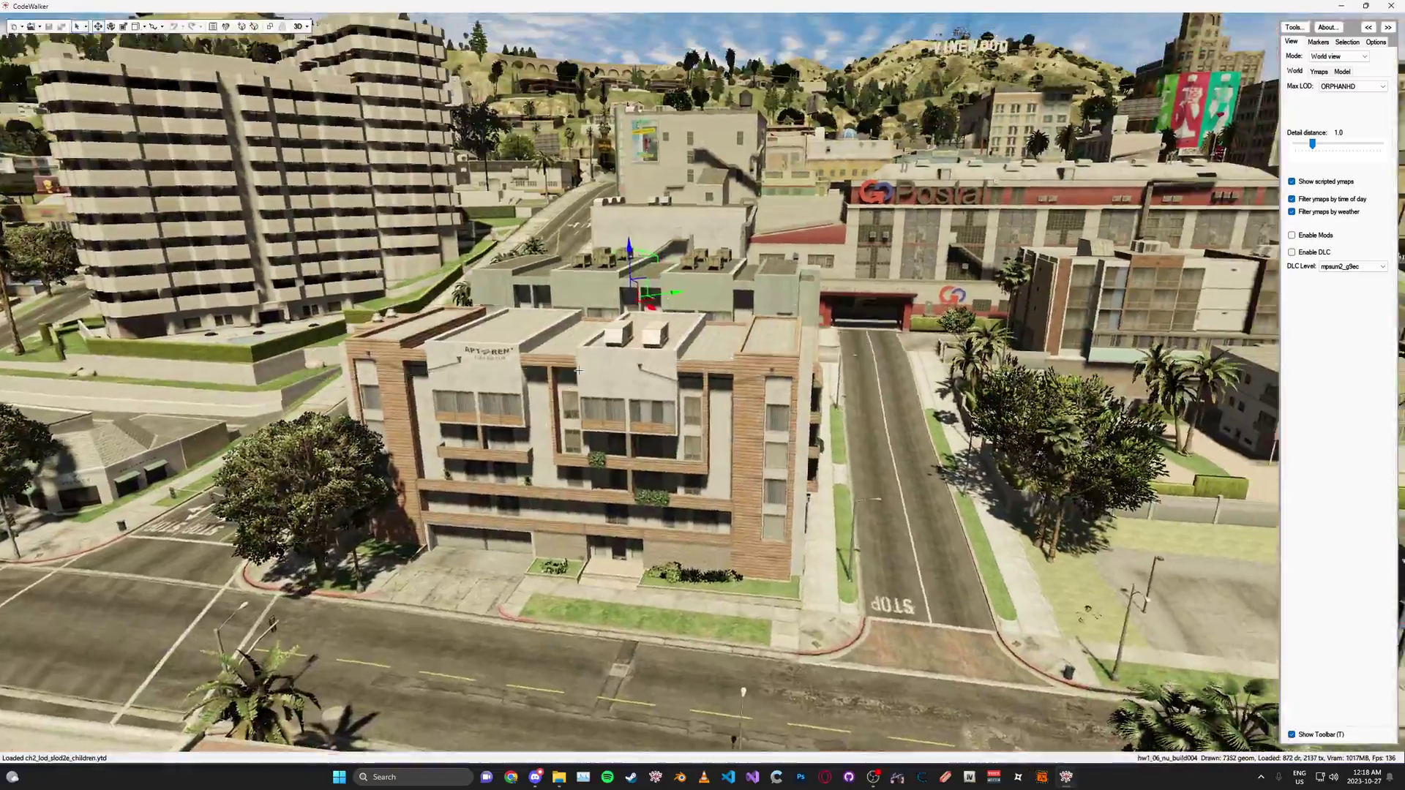
pyautogui.press('w')
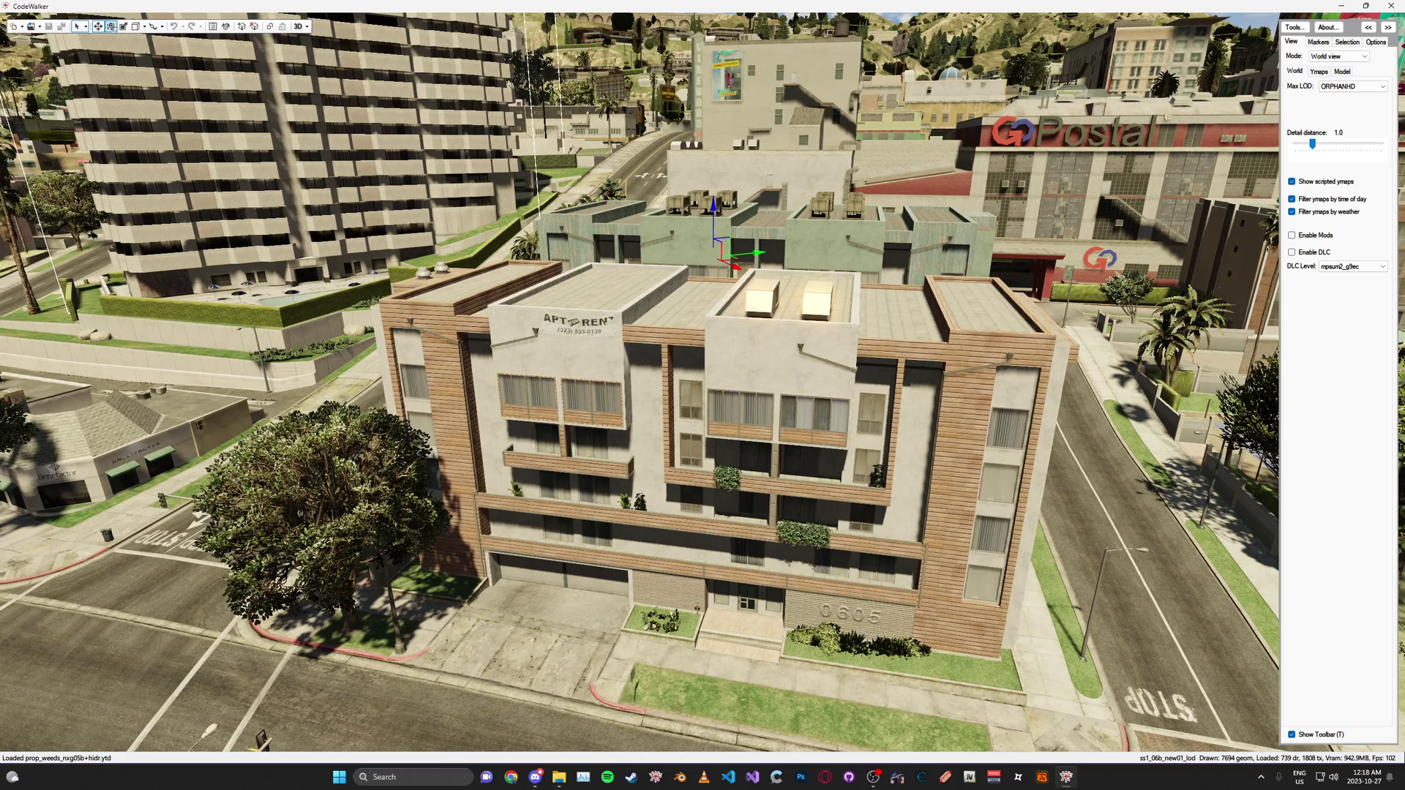
# Select the left rooftop air-conditioning unit and switch to the Move tool
pyautogui.click(111, 26)
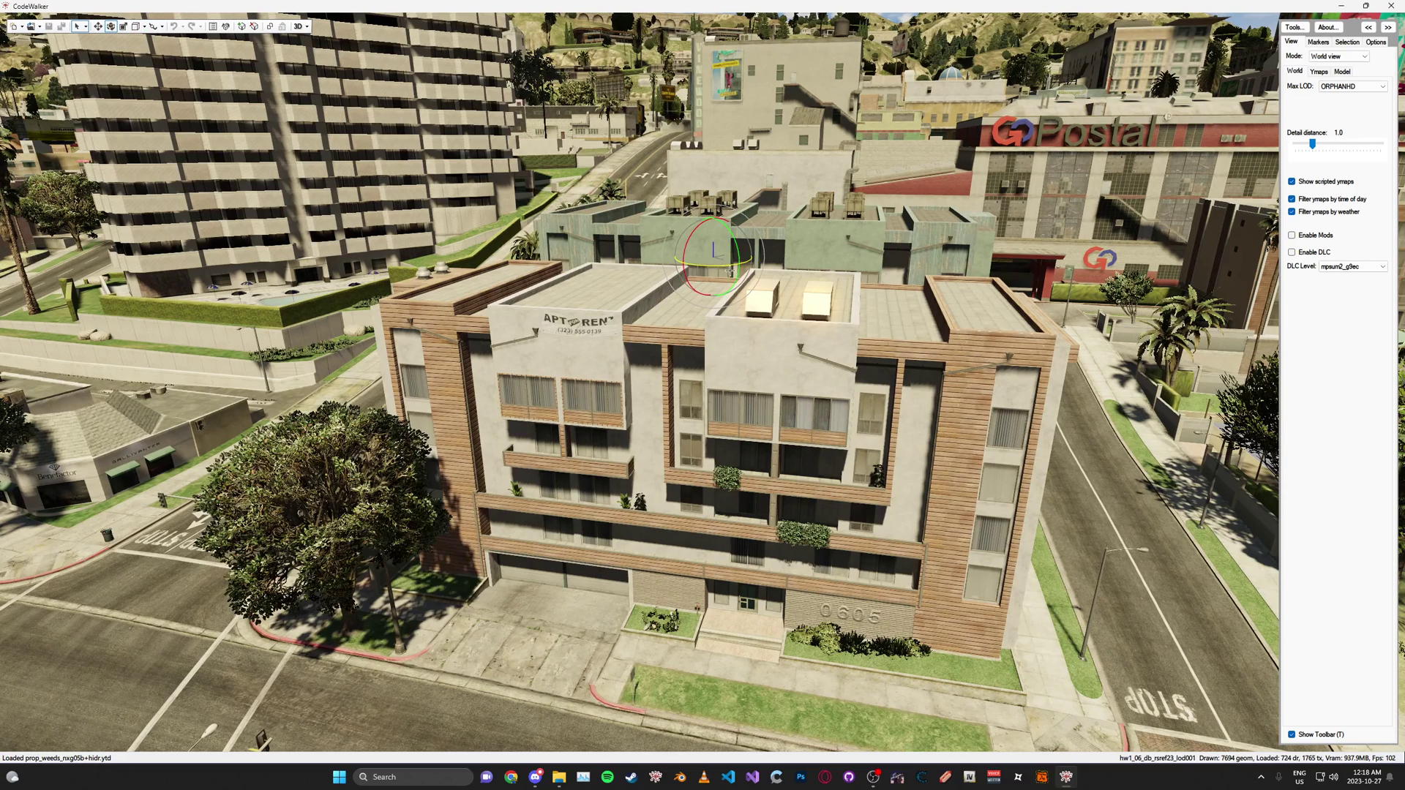
pyautogui.click(761, 300)
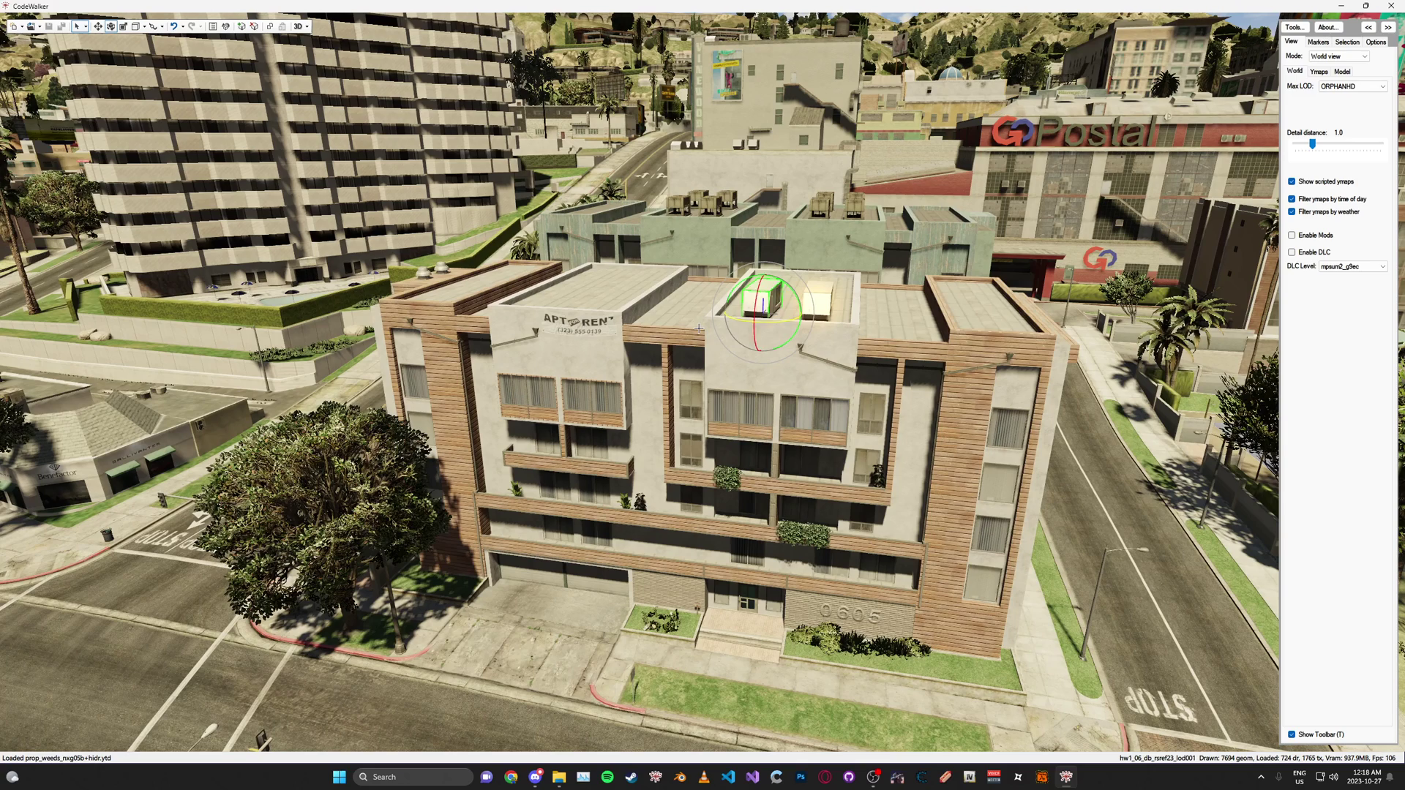
pyautogui.click(98, 27)
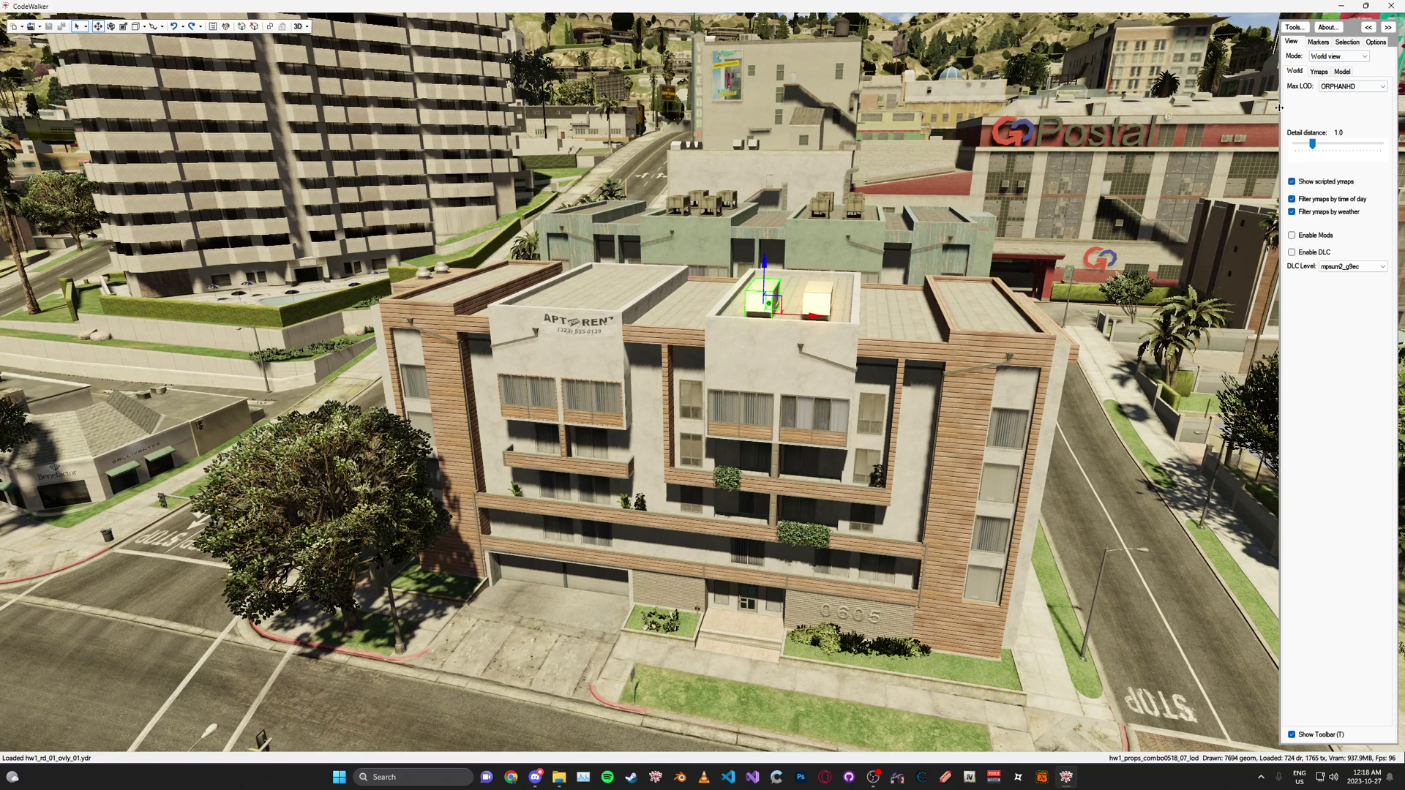
# Widen the side panel, set DLC Level to mpsum2 and tick Enable DLC
pyautogui.moveTo(1280, 111); pyautogui.dragTo(1188, 120)
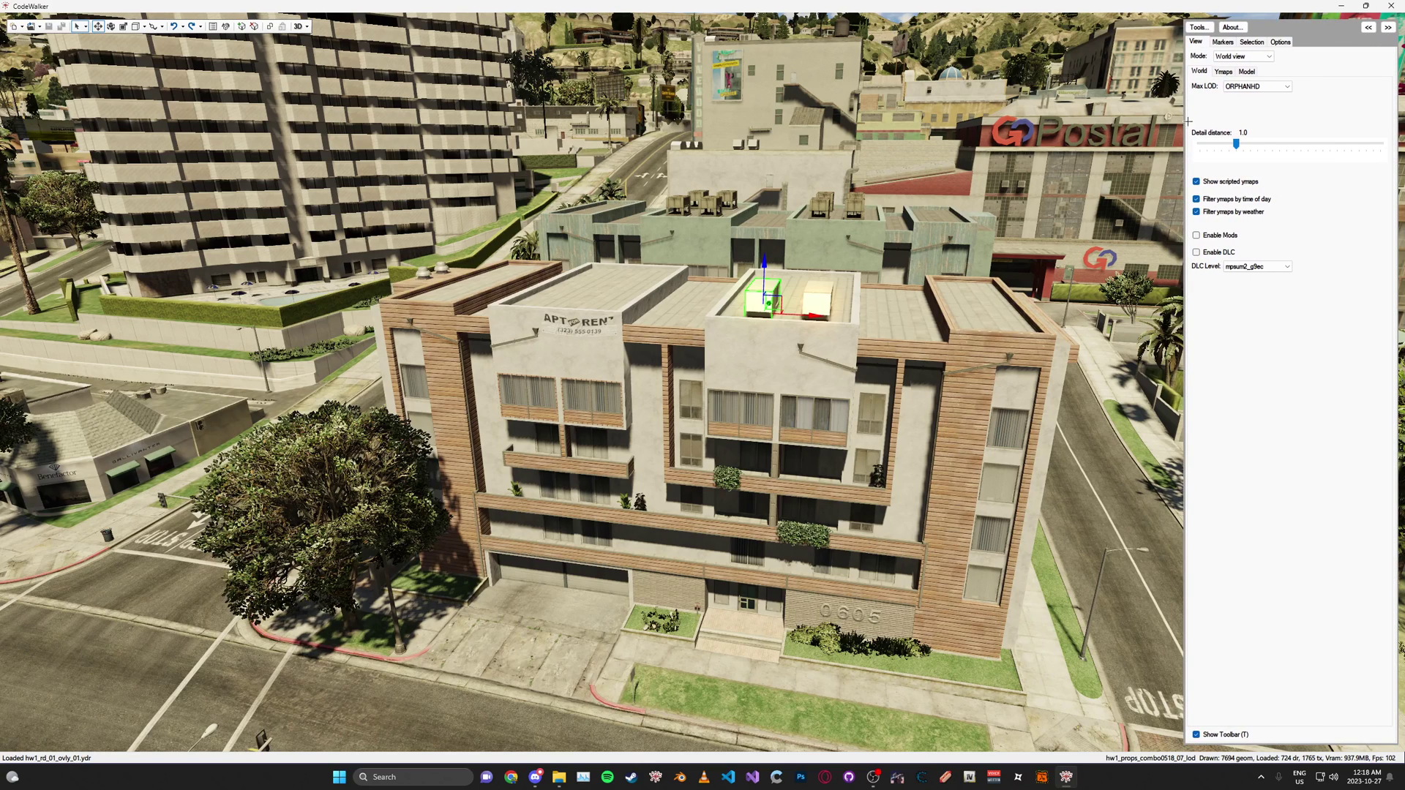
pyautogui.click(1236, 268)
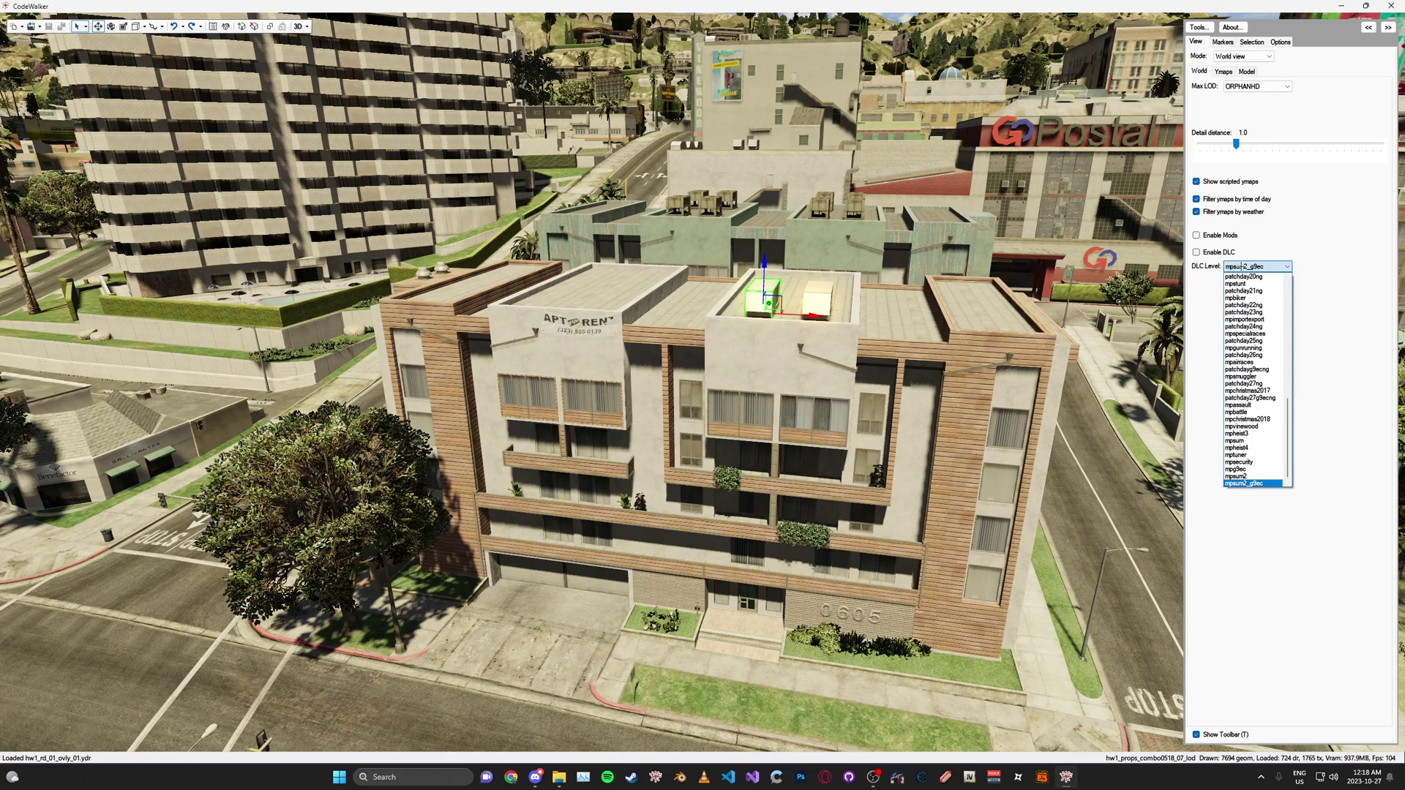
pyautogui.click(1254, 476)
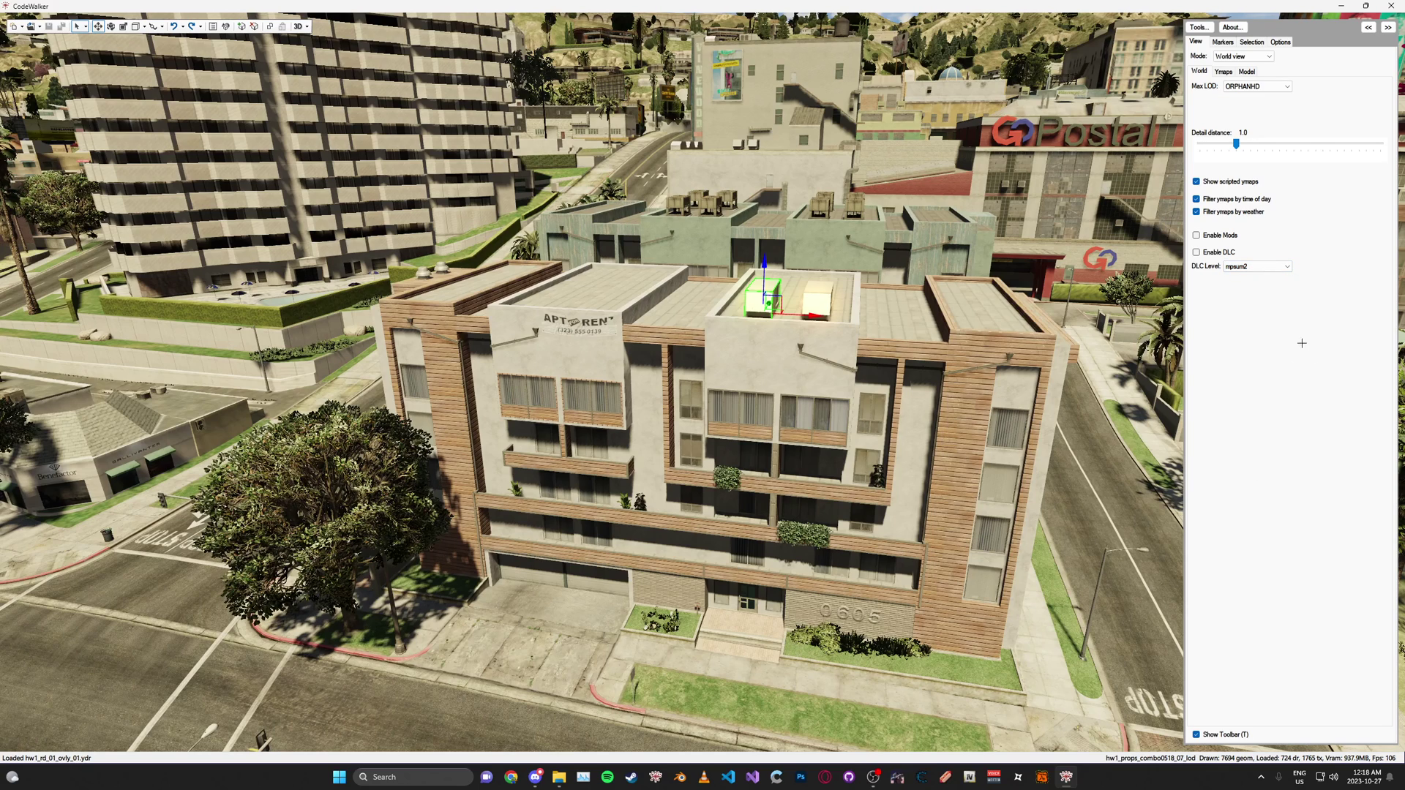
pyautogui.click(1197, 251)
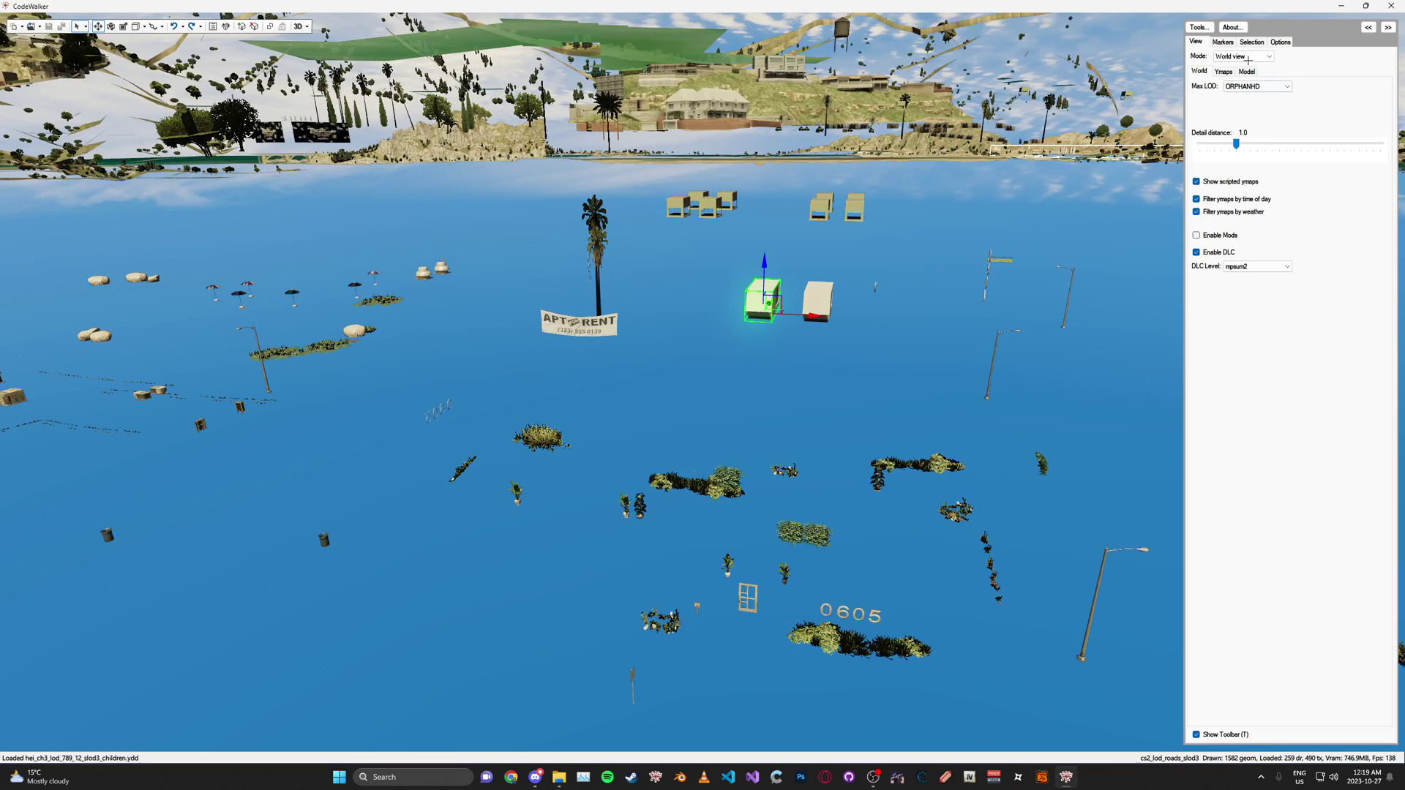
# Save settings from the Options tab, then return to the View tab
pyautogui.click(1281, 42)
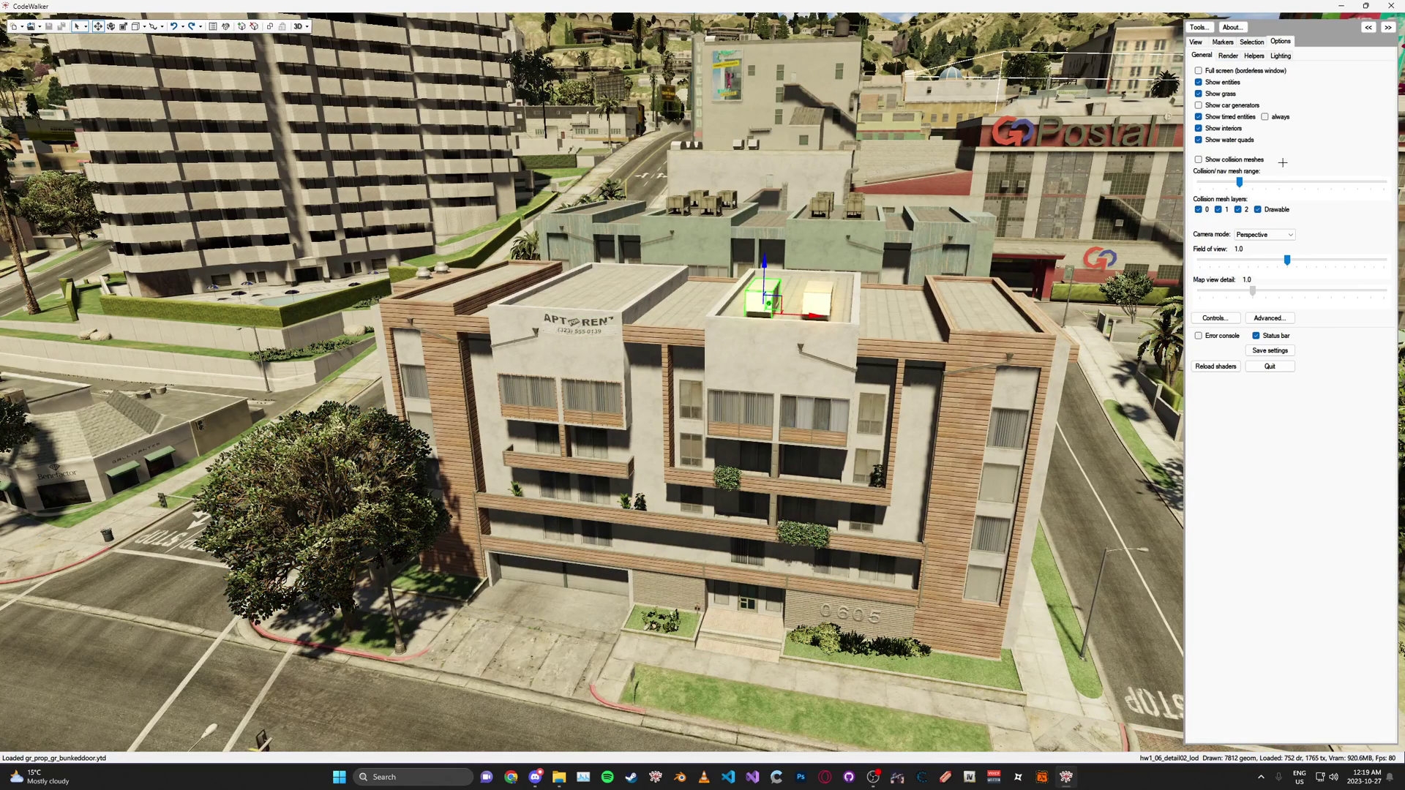
pyautogui.click(1270, 350)
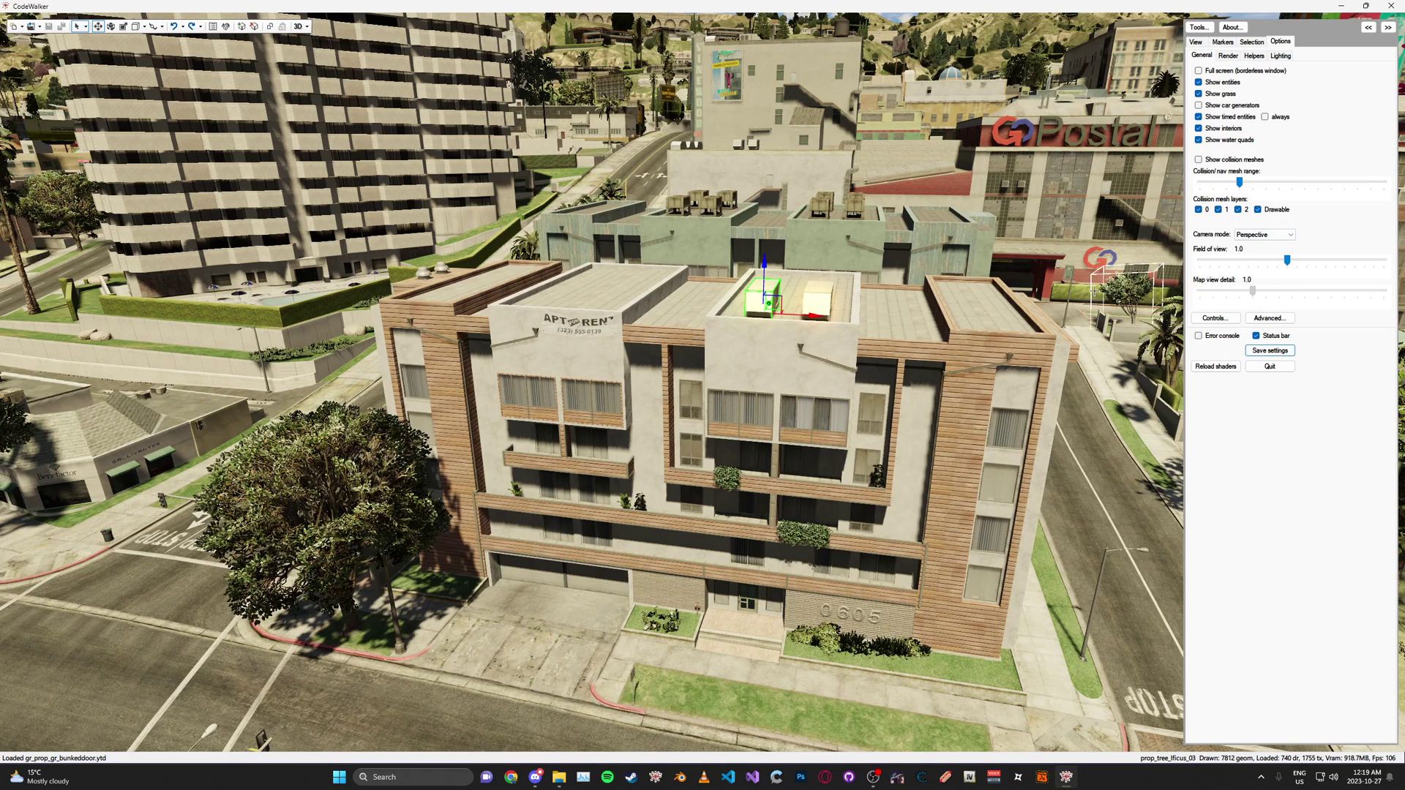
pyautogui.click(1196, 42)
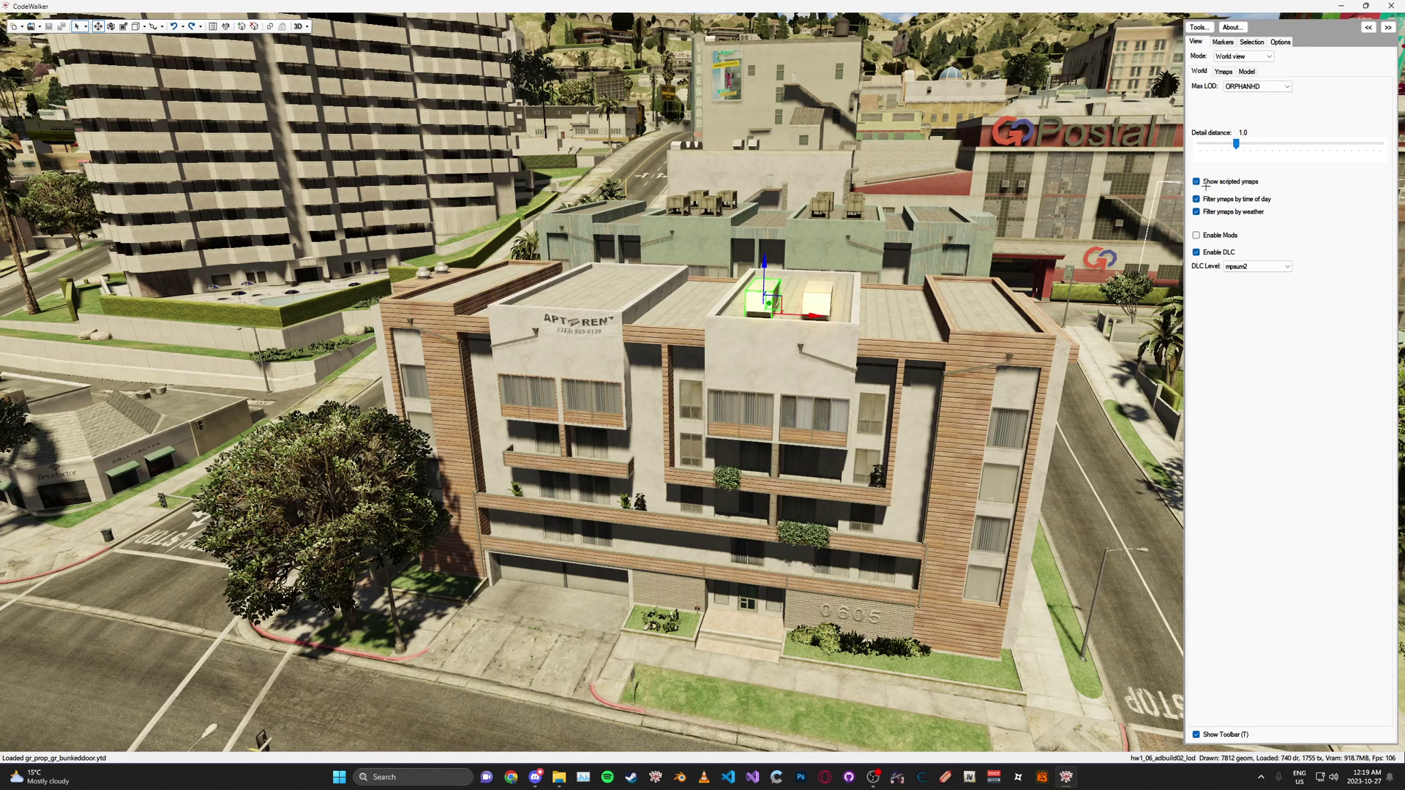
# Right-click to select building hw1_06_nu_build004 in the Selection tab and pick its name field
pyautogui.click(1251, 42)
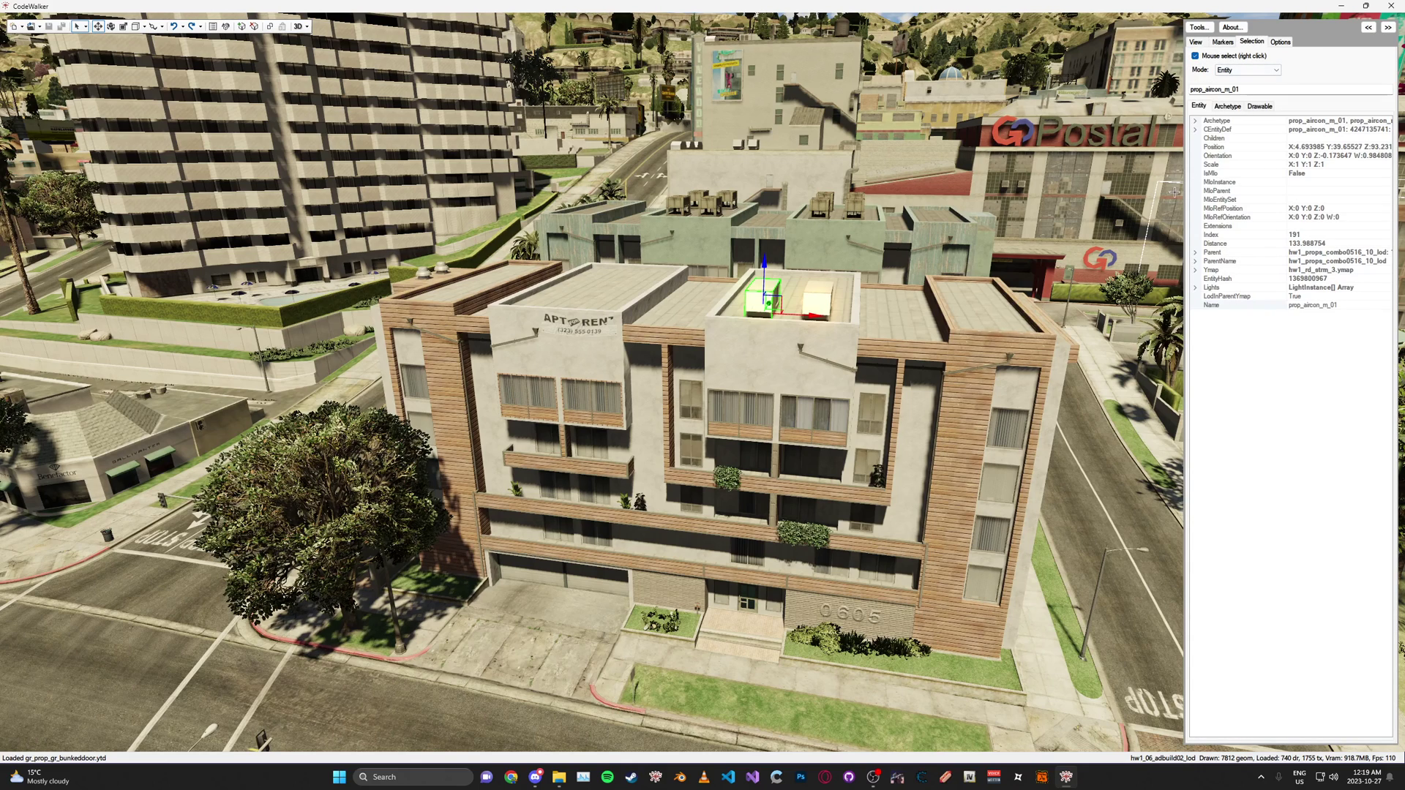
pyautogui.rightClick(819, 300)
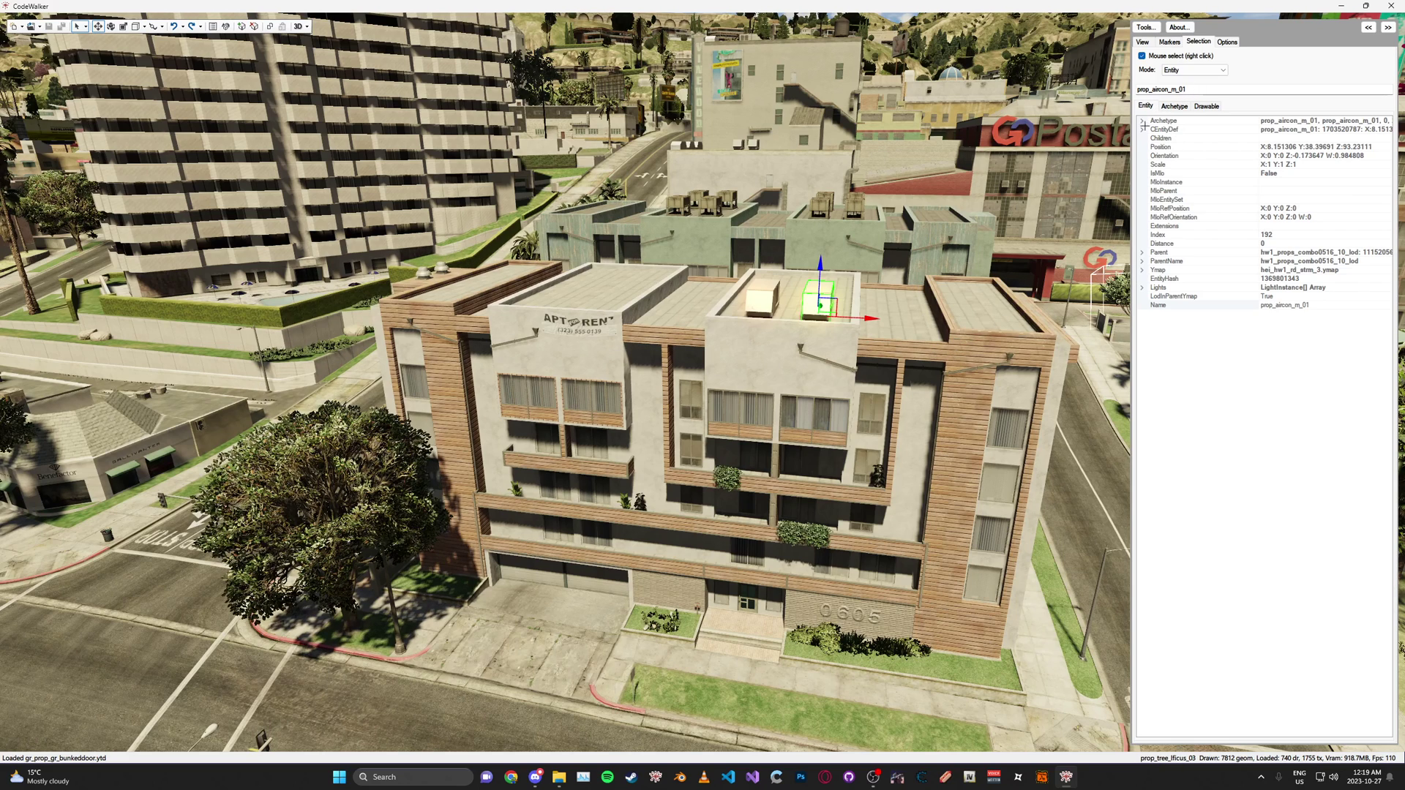
pyautogui.rightClick(1118, 96)
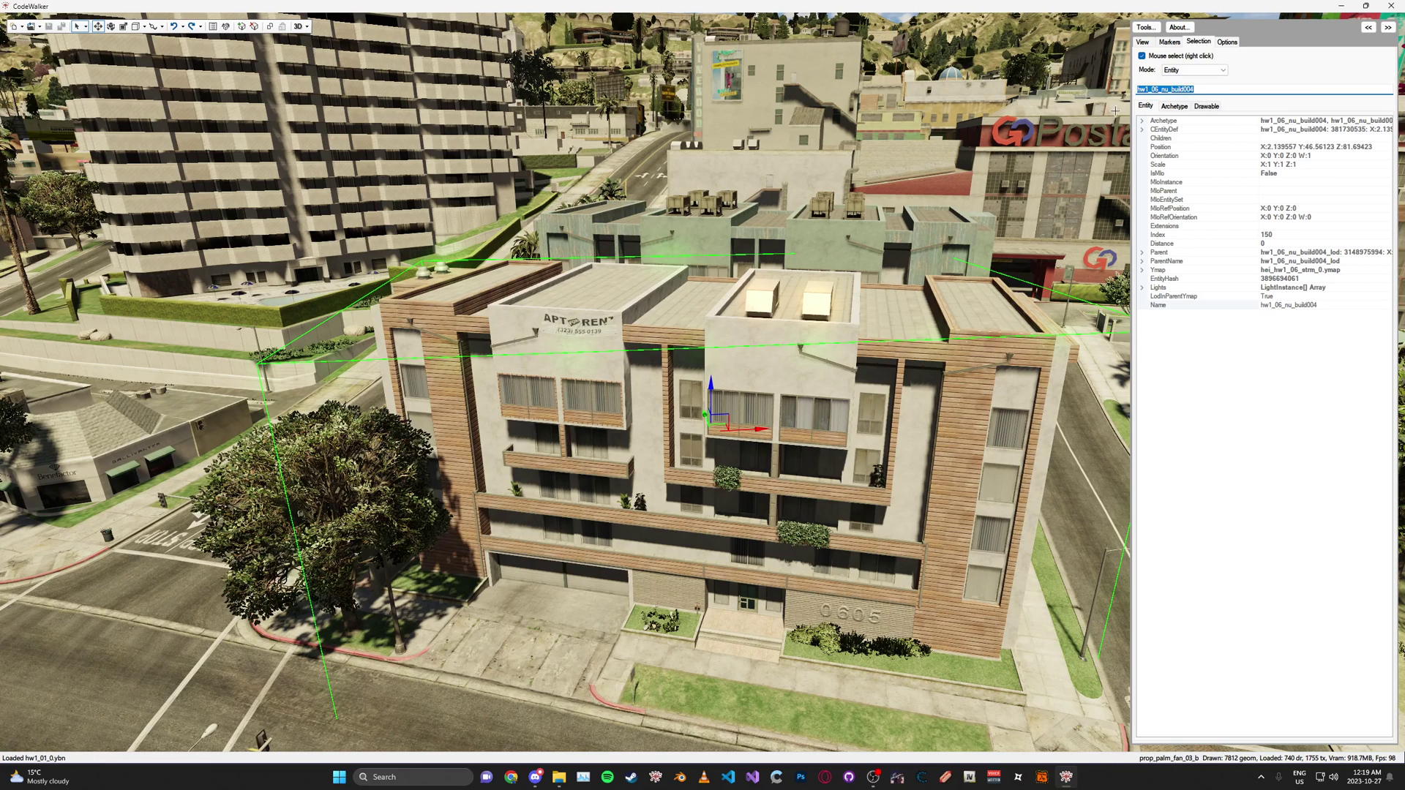
pyautogui.click(1194, 90)
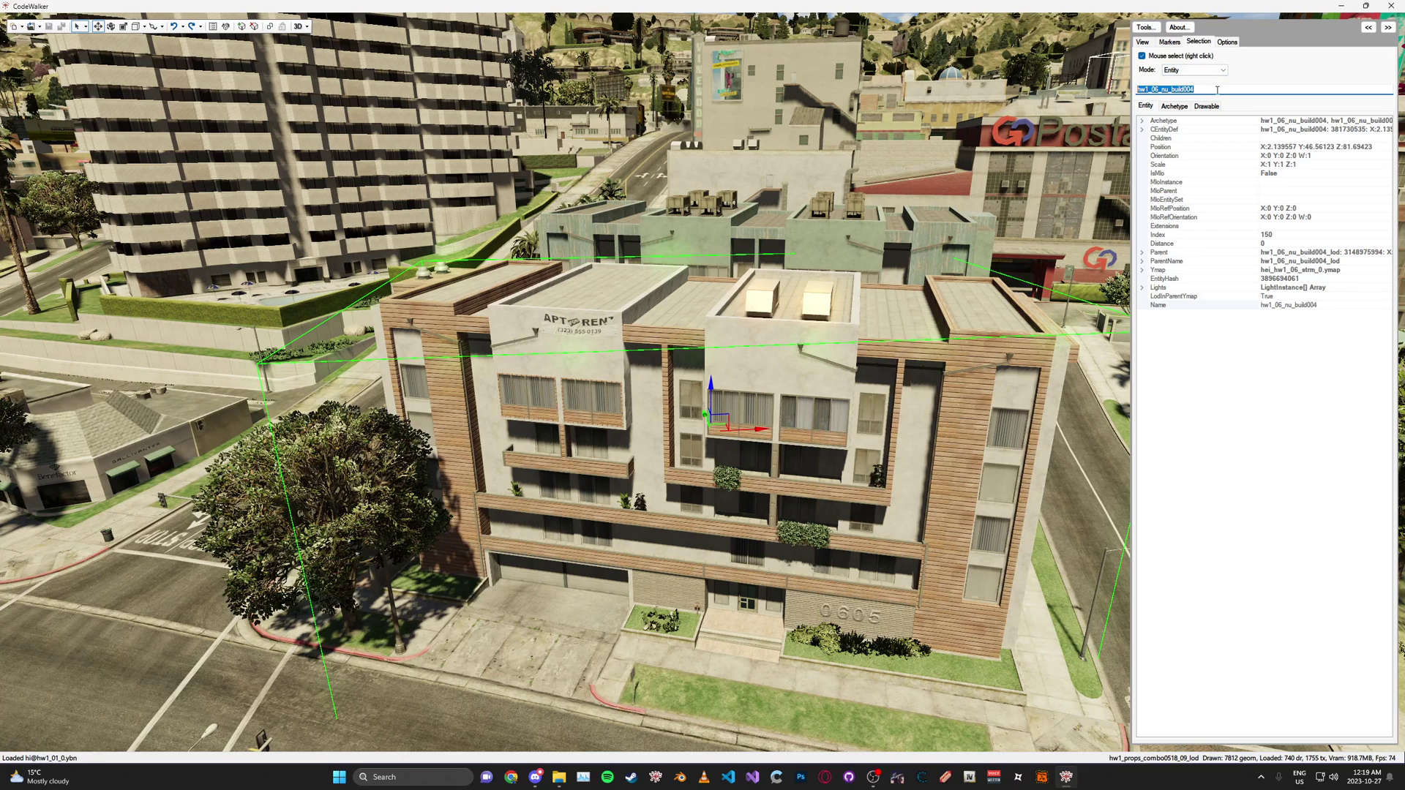
# Open RPF Explorer from the Tools menu and reposition its window
pyautogui.click(1145, 28)
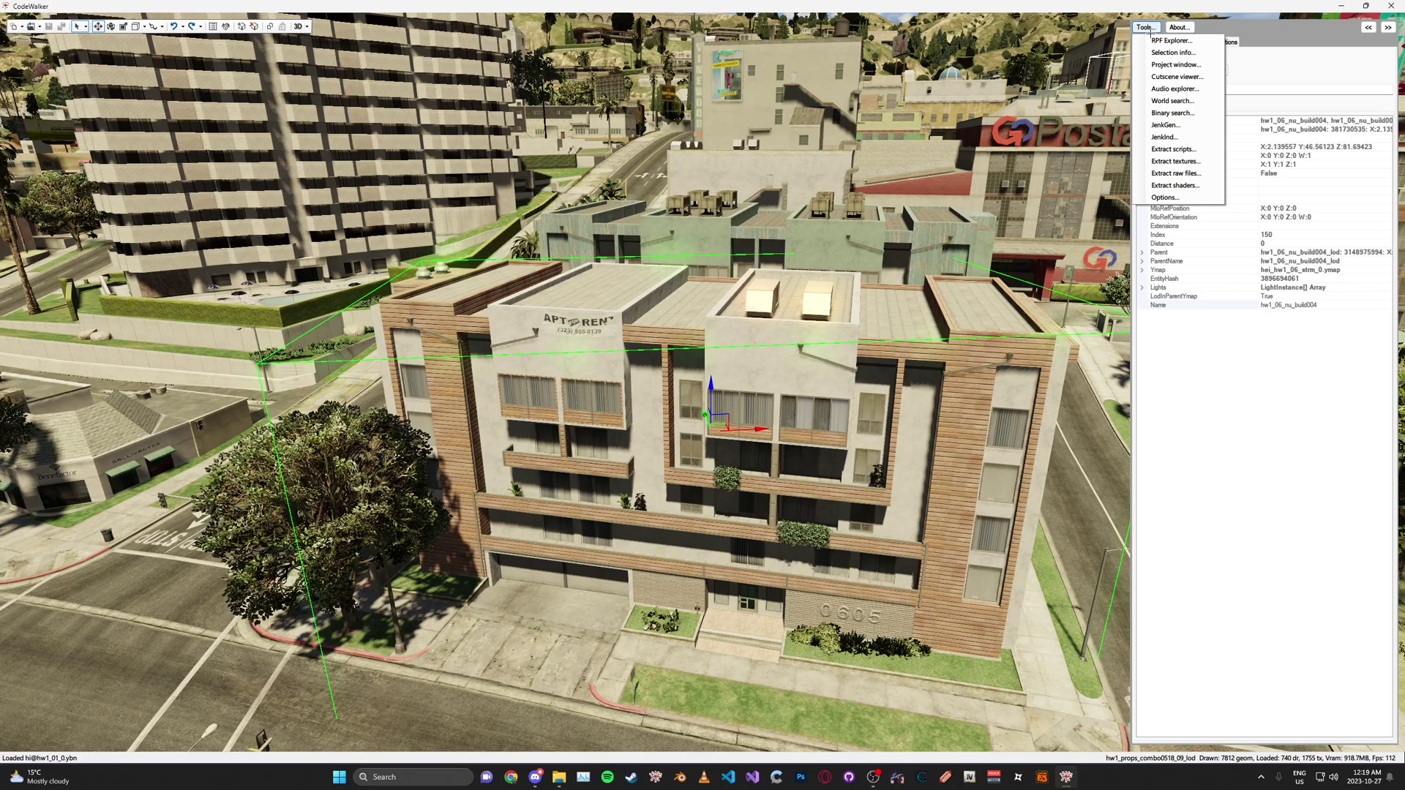
pyautogui.click(1171, 41)
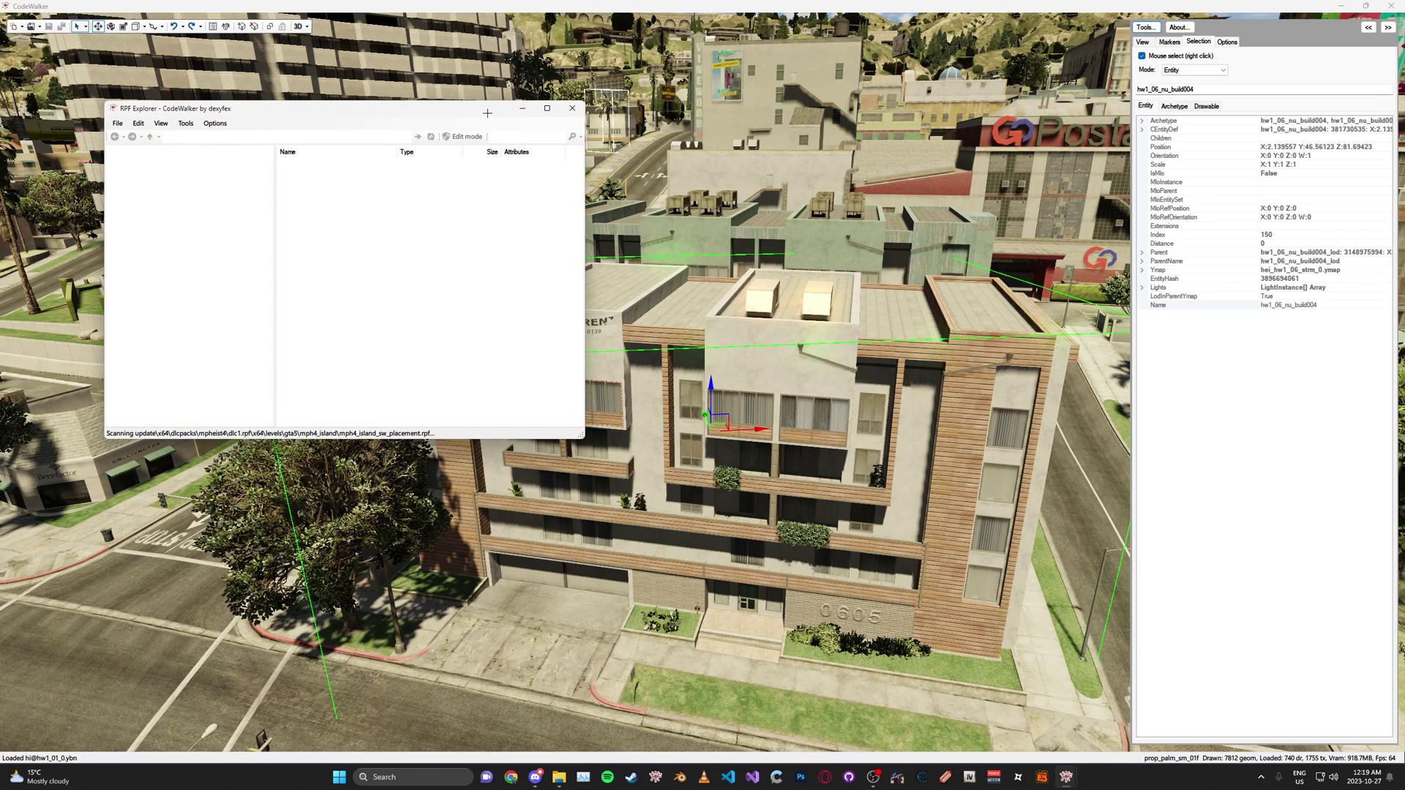
pyautogui.moveTo(487, 112); pyautogui.dragTo(800, 92)
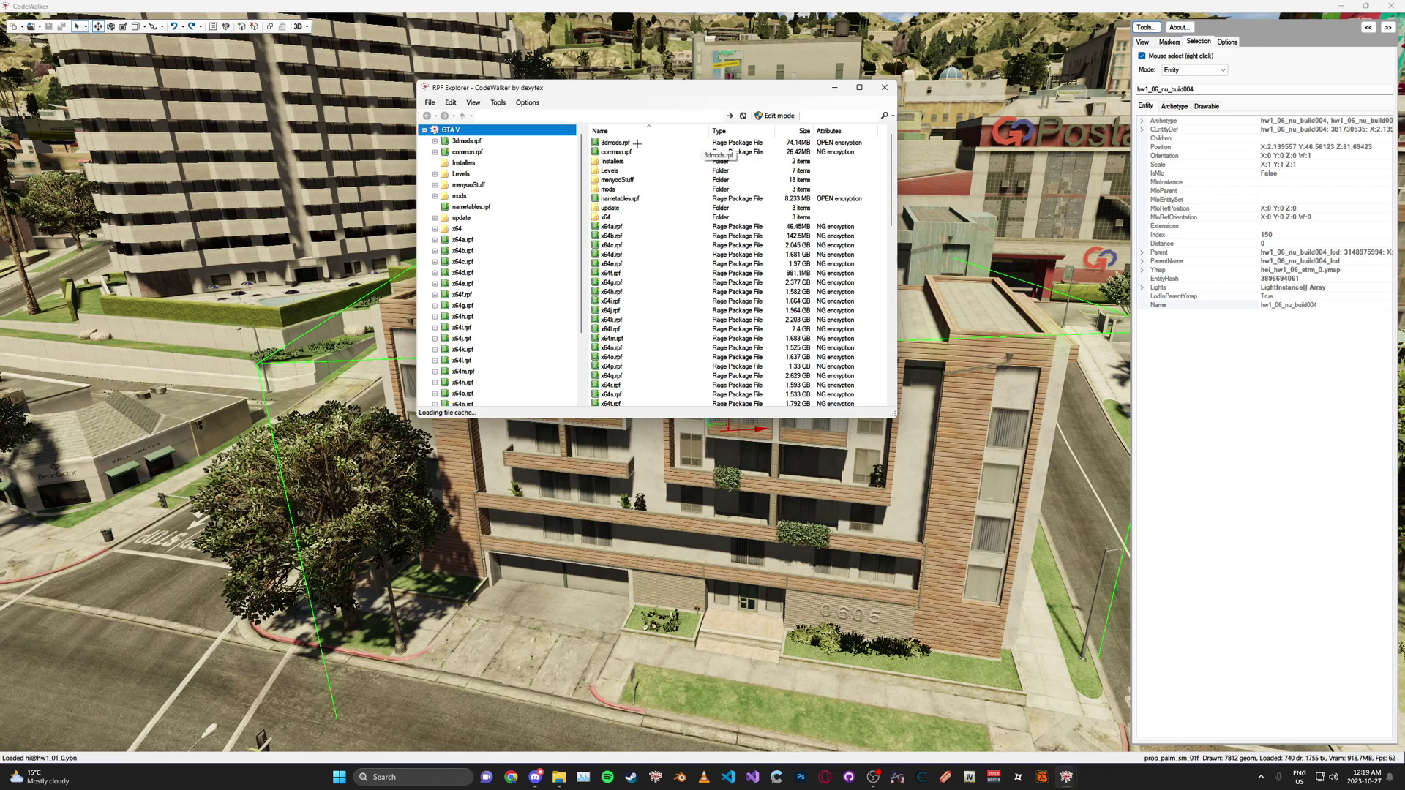
# Search for hw1_06_nu_build004 and open a 3D preview of hw1_06_nu_build004.ydr
pyautogui.click(816, 115)
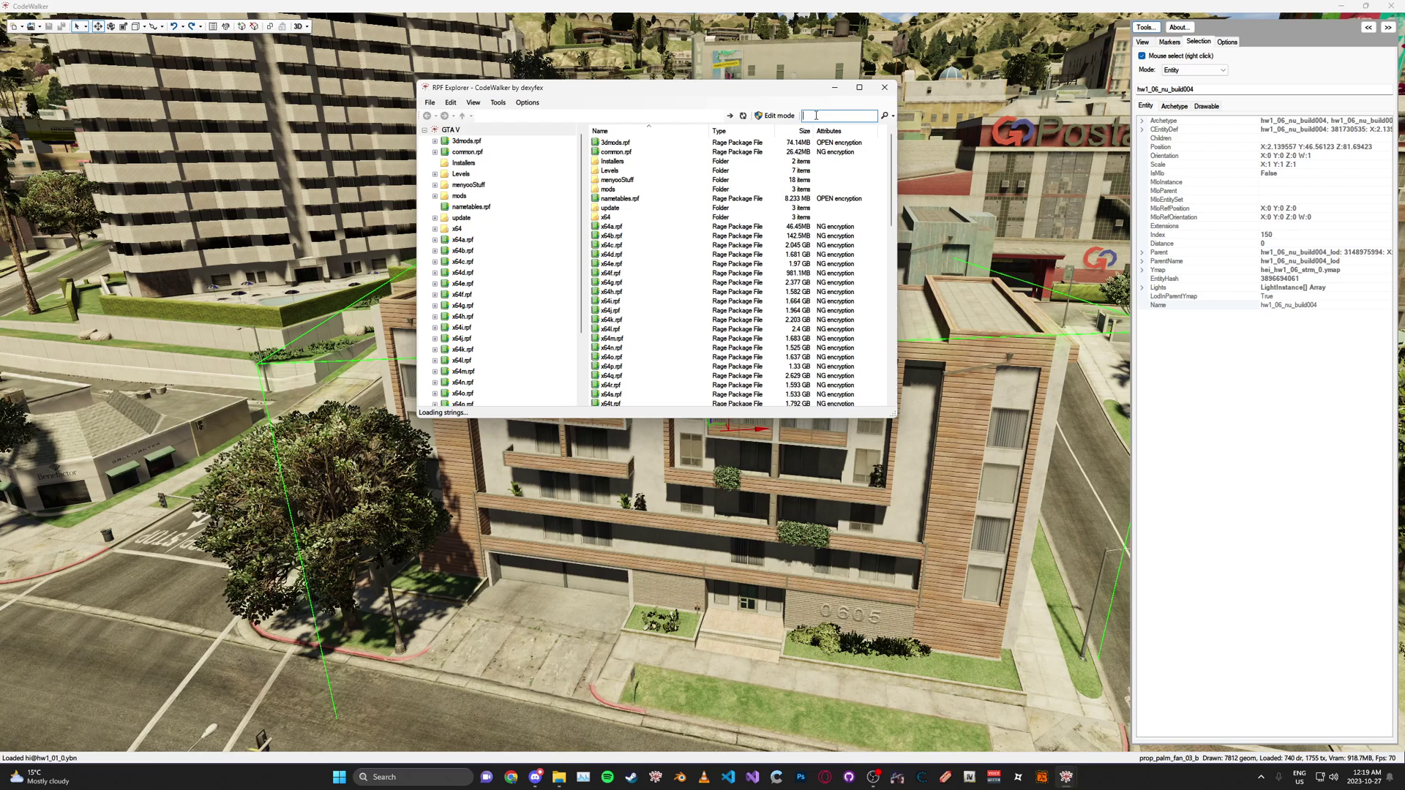
pyautogui.write('hw1_06_nu_build004')
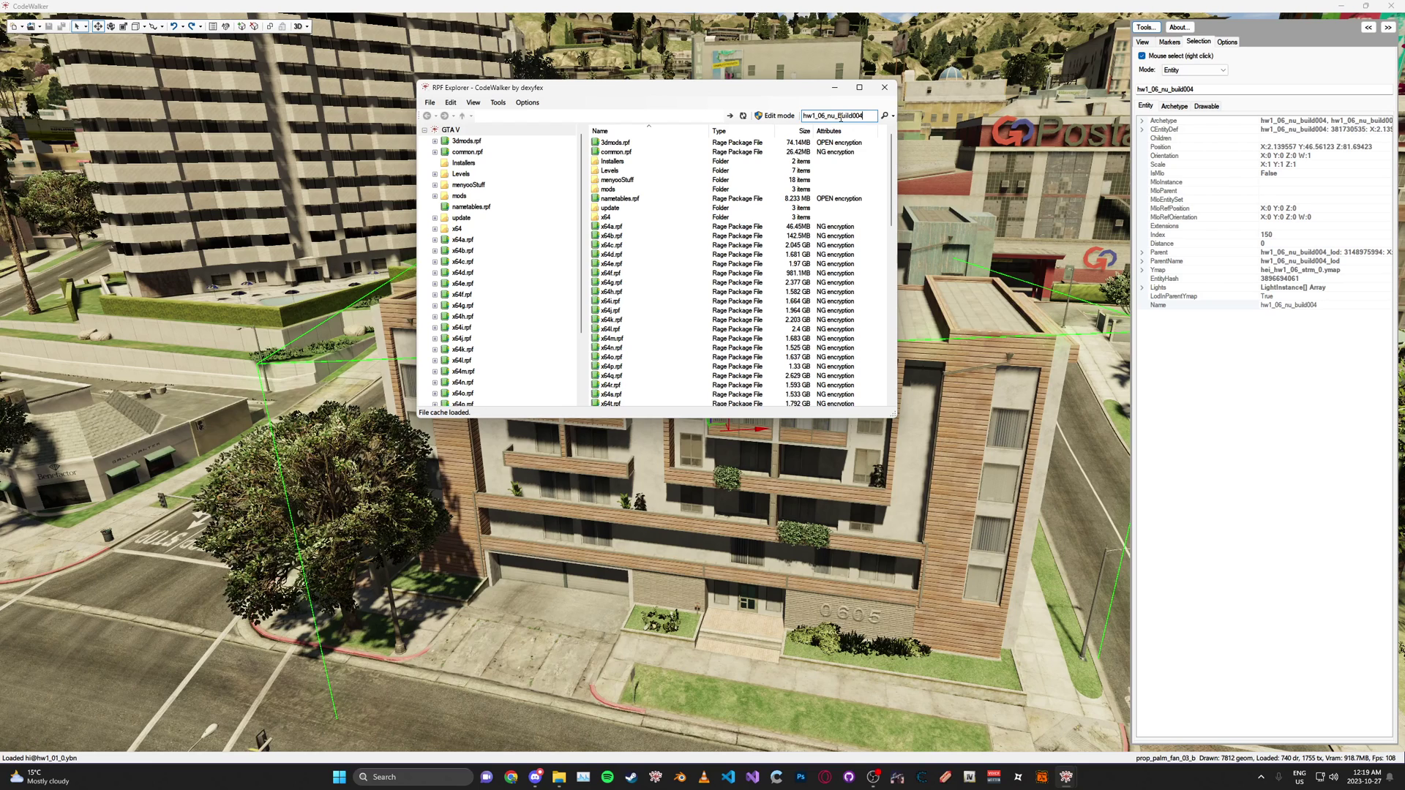
pyautogui.press('Return')
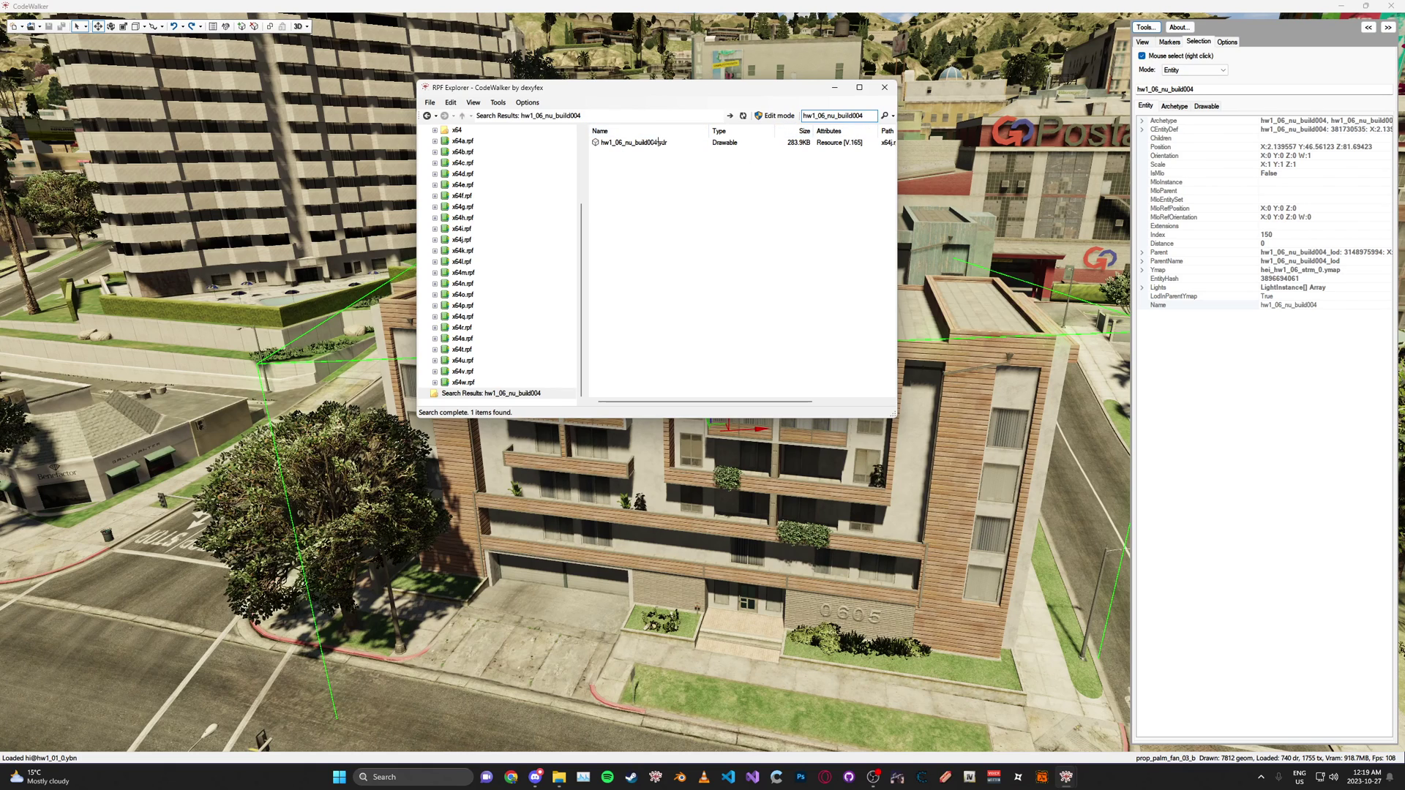
pyautogui.click(668, 144)
pyautogui.moveTo(893, 415); pyautogui.dragTo(1061, 540)
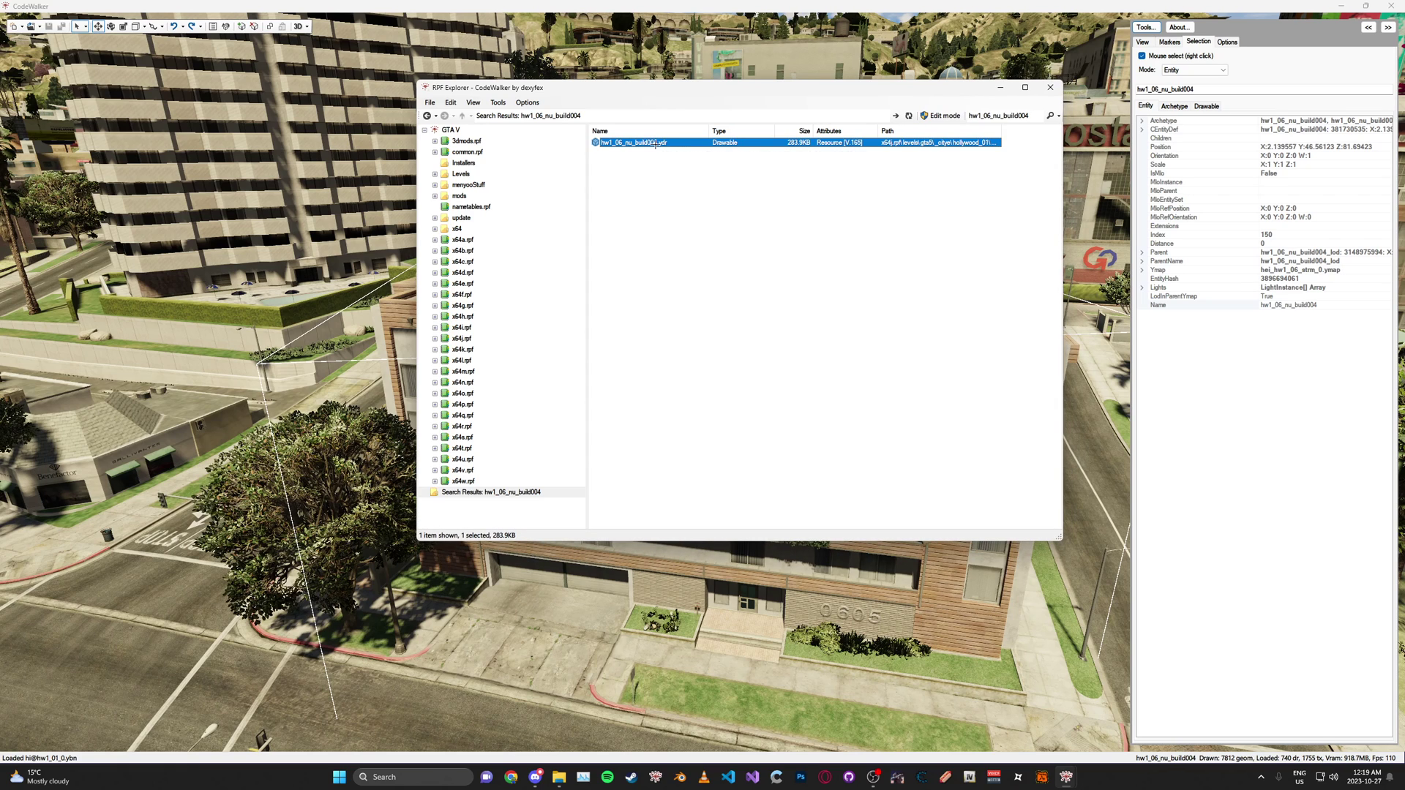
pyautogui.doubleClick(655, 144)
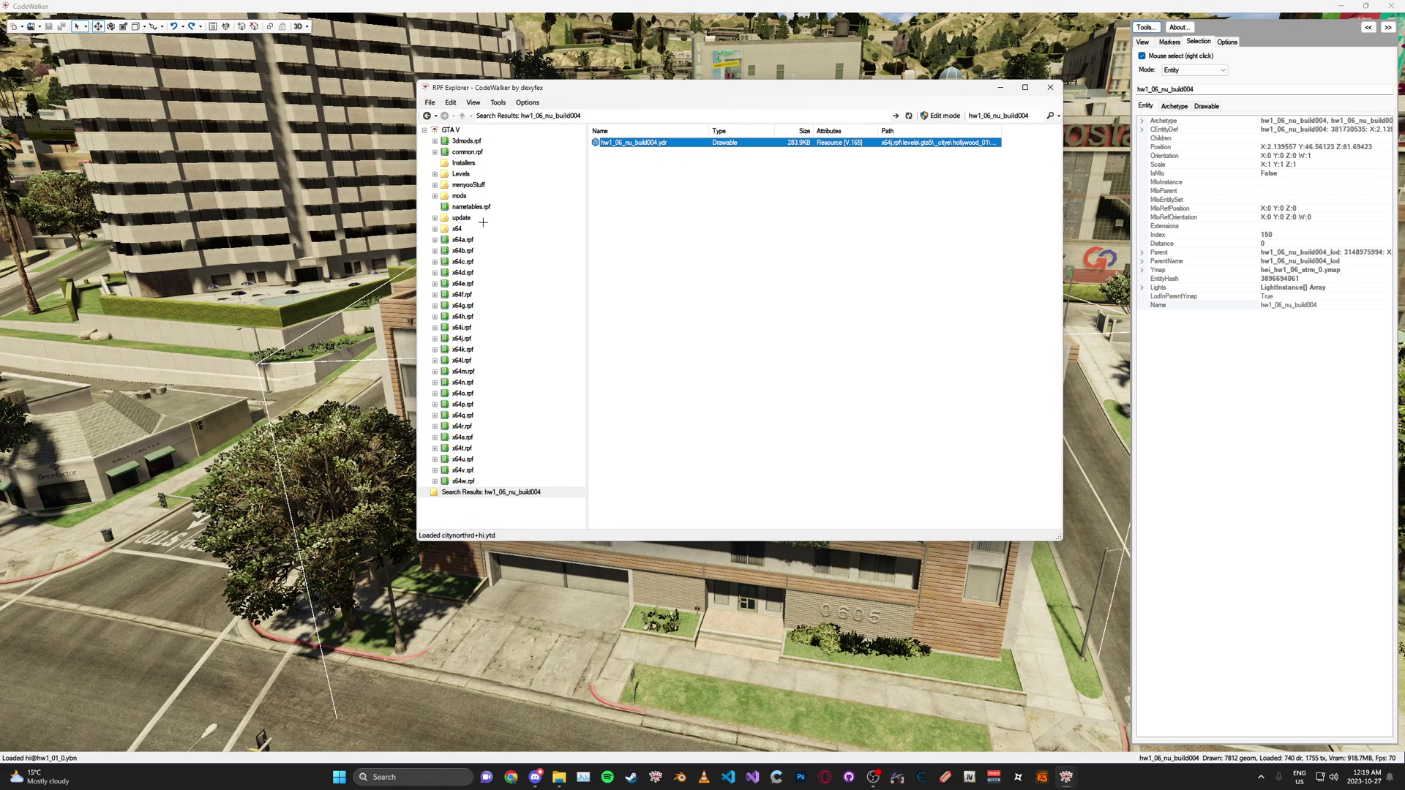